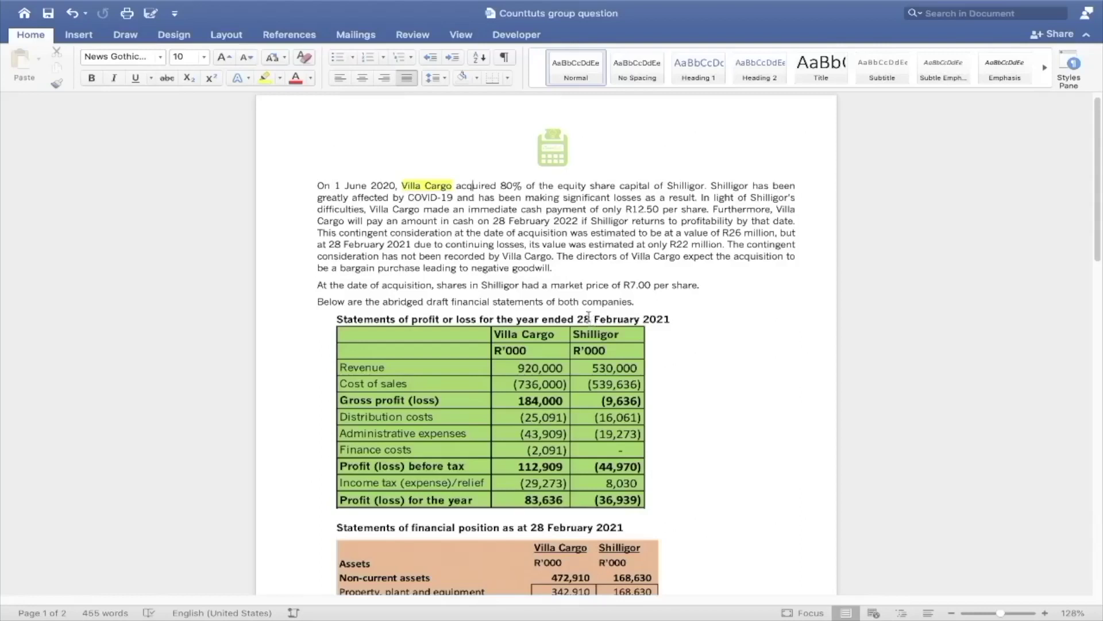
- Examine the group question's acquisition details, both draft financial statements and the additional notes, and view the group workbook's version of the statements
scroll(589, 316, "down", 2)
scroll(587, 315, "down", 1)
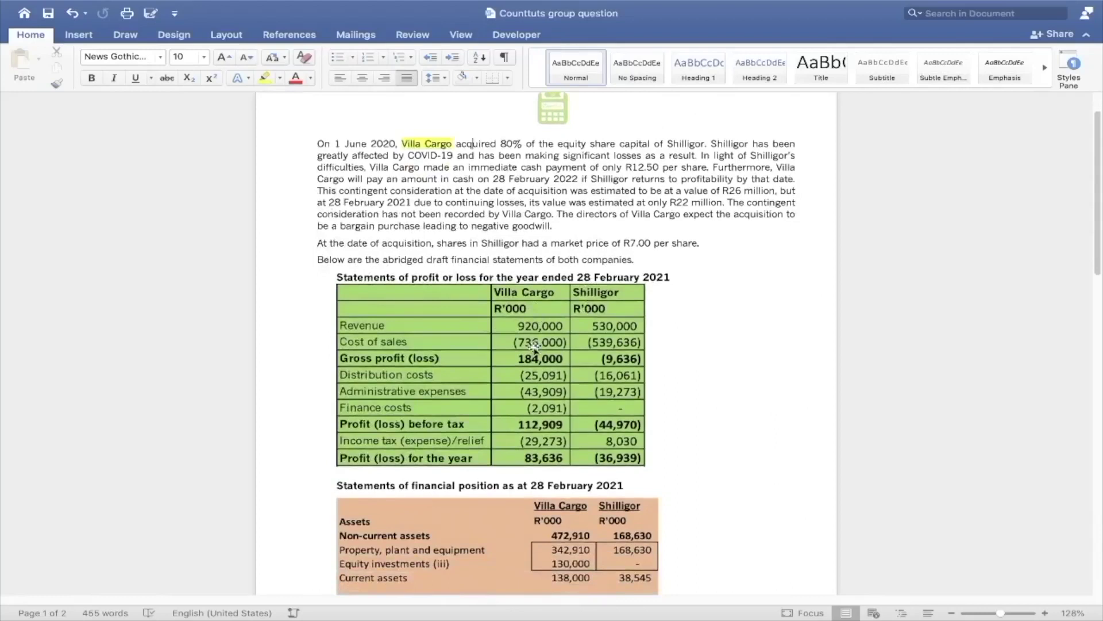
scroll(534, 345, "down", 5)
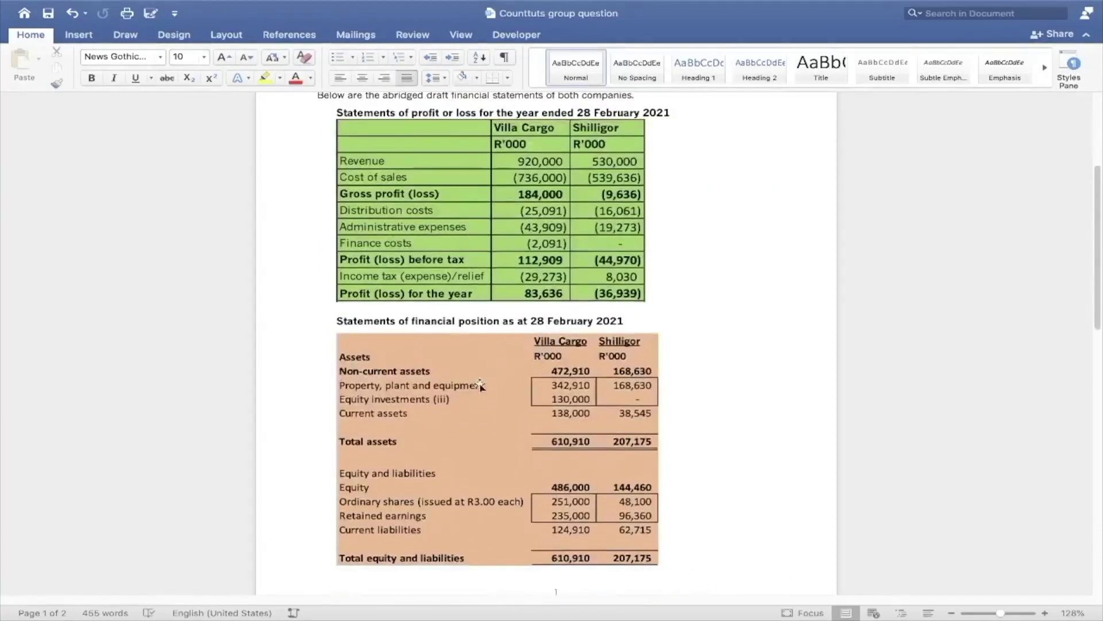
scroll(619, 381, "down", 12)
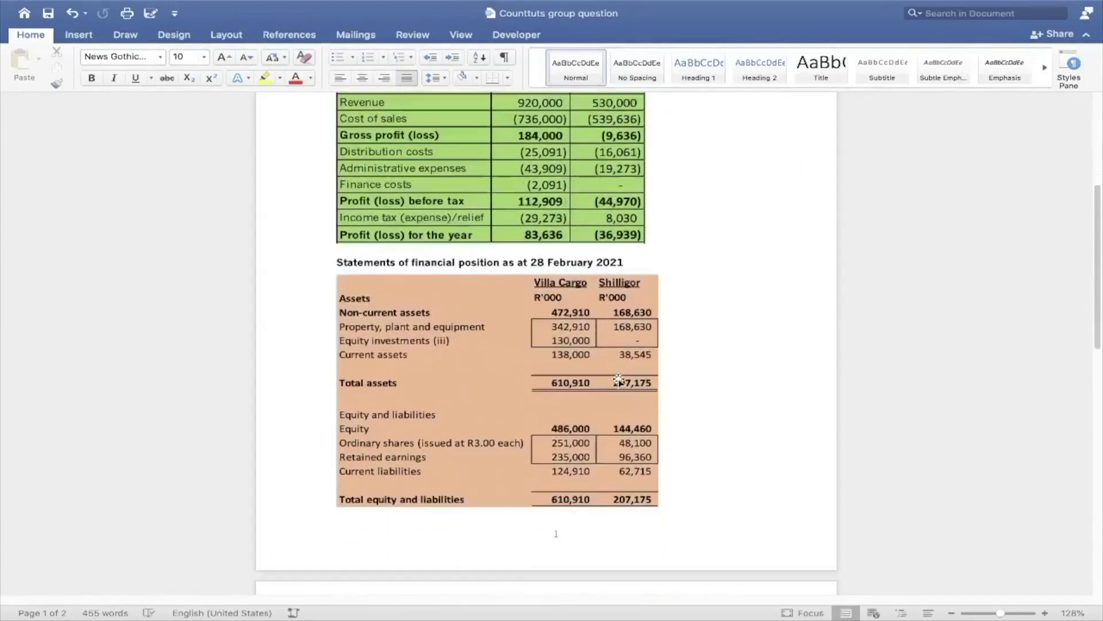
scroll(610, 395, "down", 1)
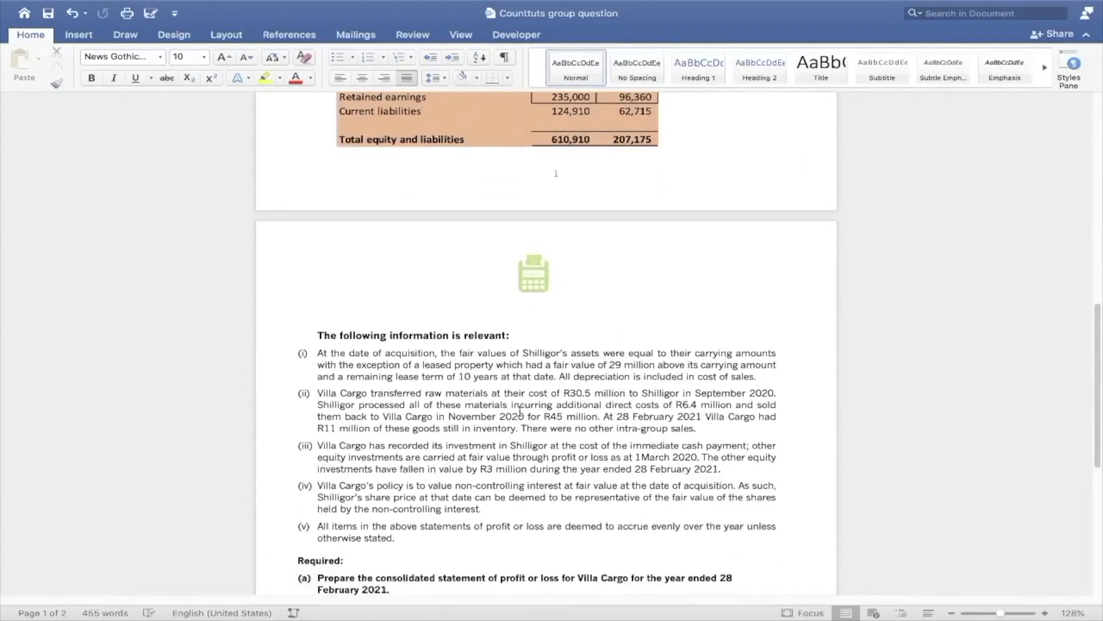
scroll(520, 410, "down", 2)
scroll(520, 416, "up", 8)
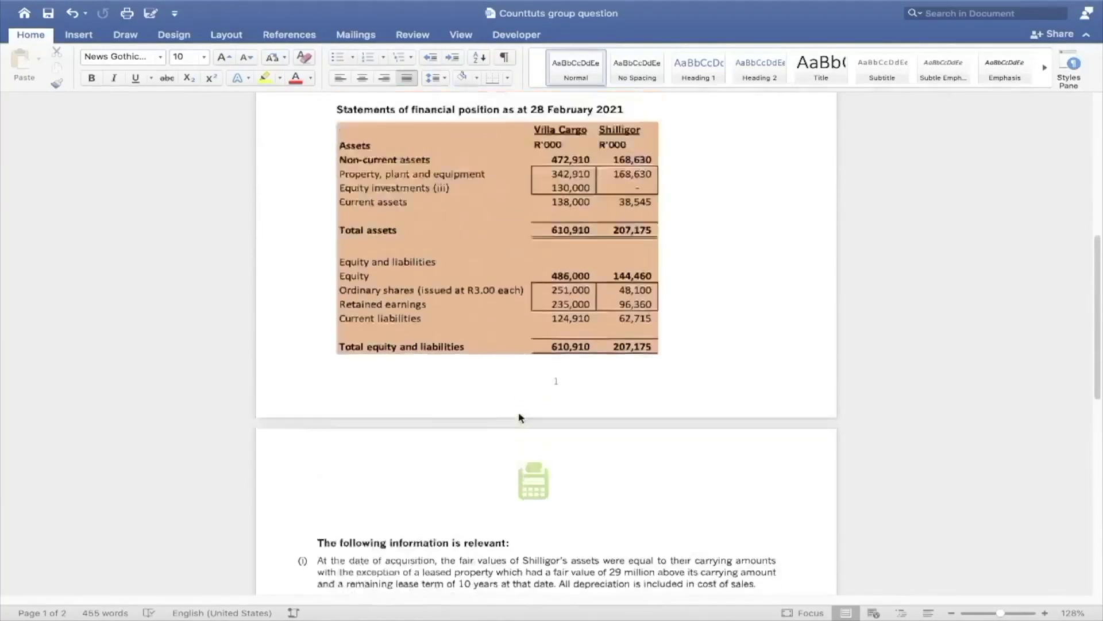
scroll(520, 417, "up", 8)
scroll(519, 408, "down", 5)
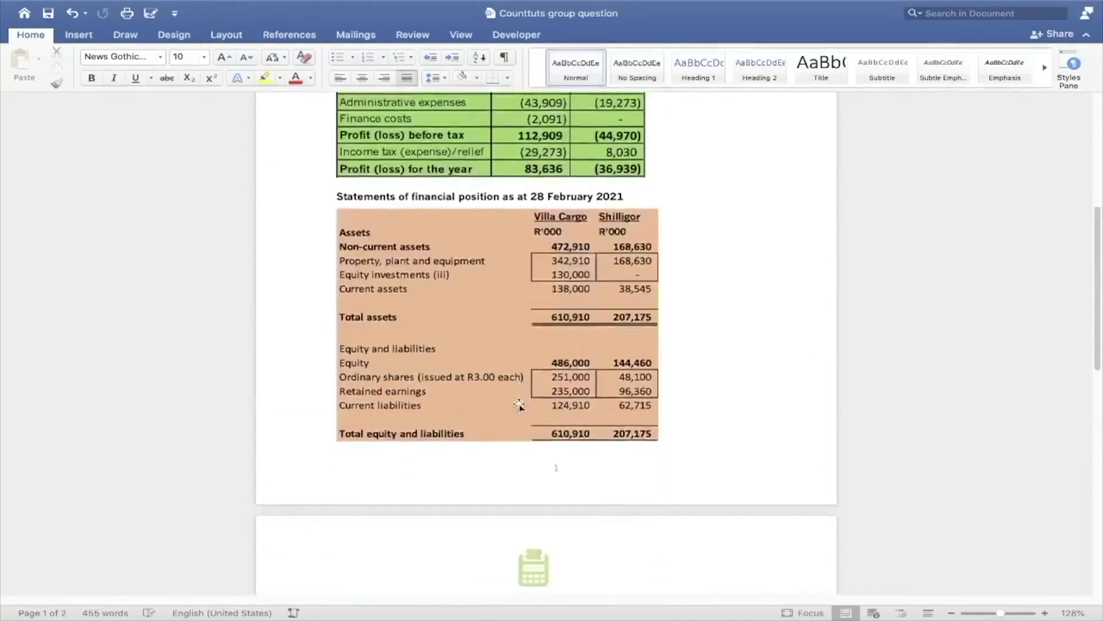
scroll(519, 405, "down", 5)
scroll(517, 400, "up", 2)
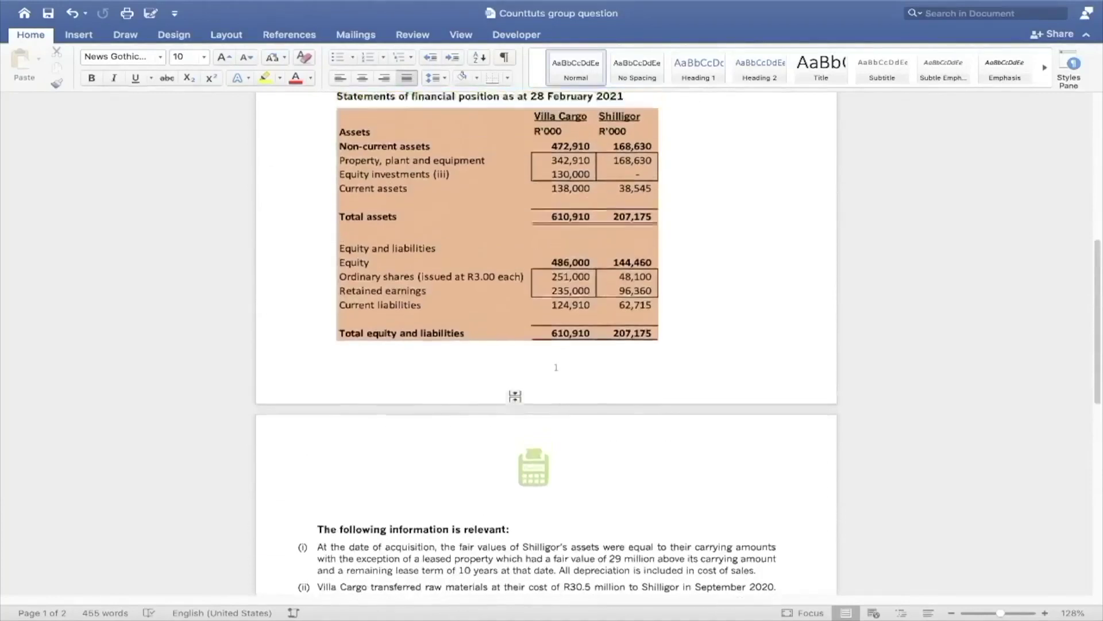
scroll(515, 396, "up", 9)
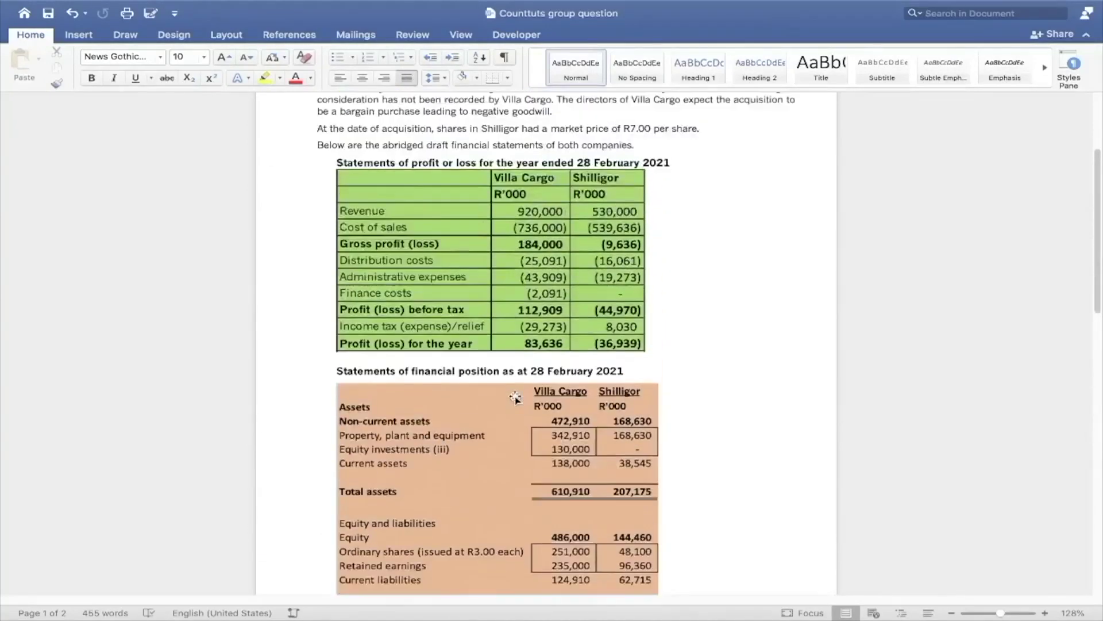
scroll(515, 397, "up", 2)
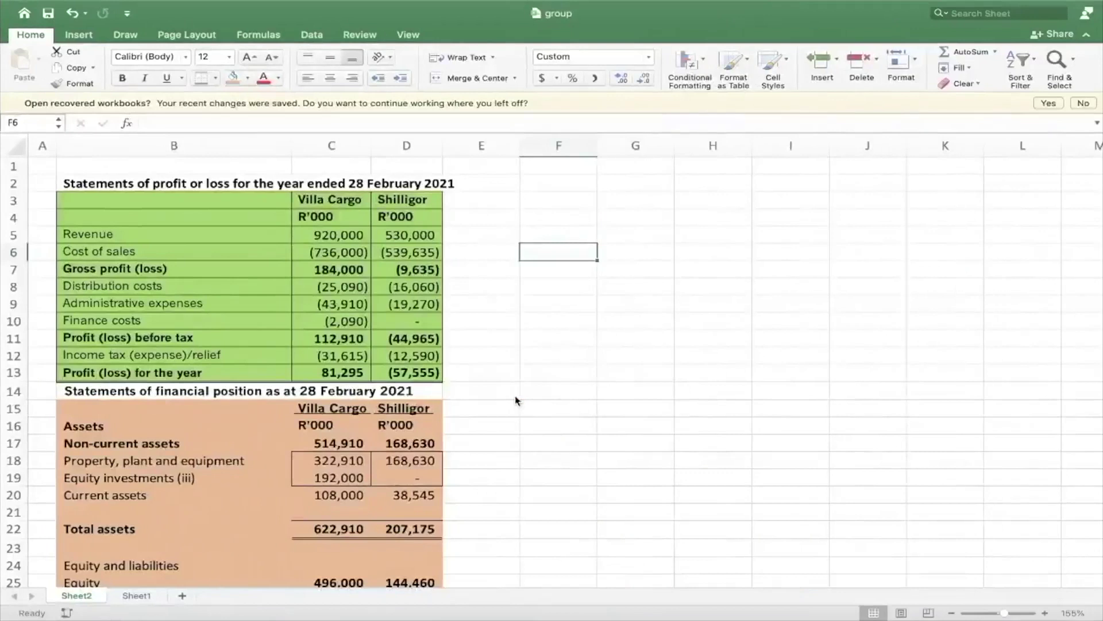
left_click(463, 348)
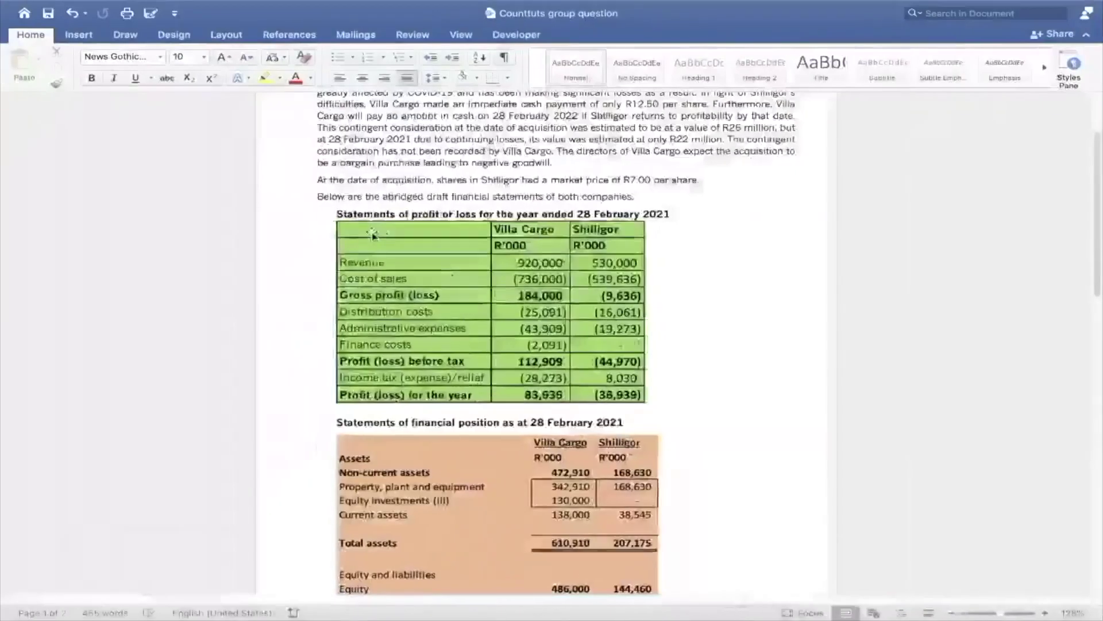
- Colour the acquisition date "1 June 2020" red and underline it in the opening paragraph of the Word question document
scroll(373, 233, "up", 4)
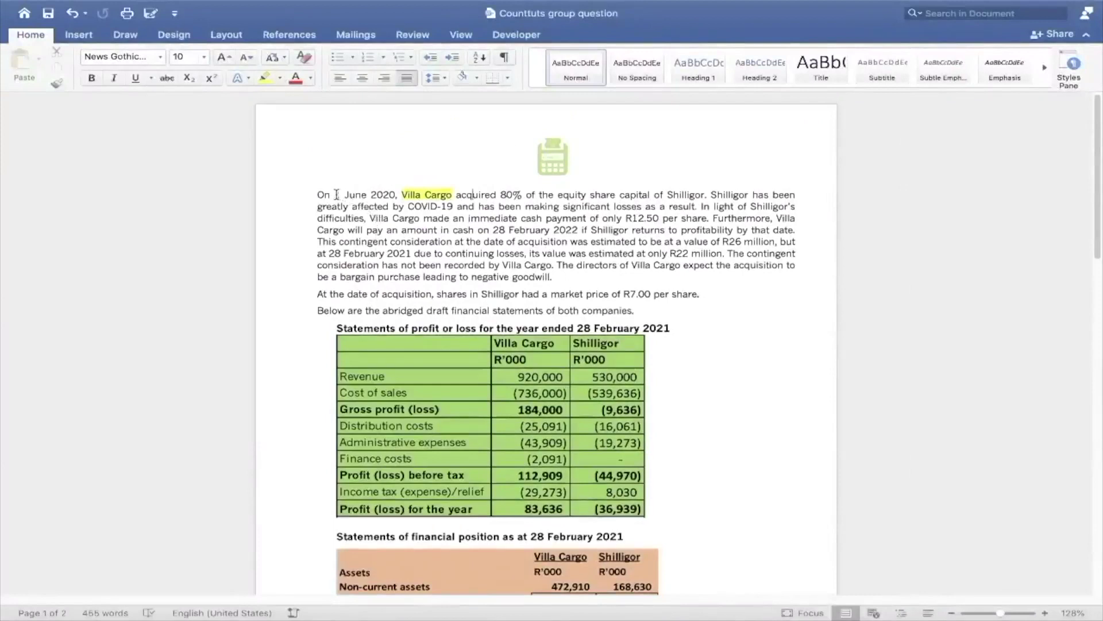
left_click_drag(334, 194, 396, 194)
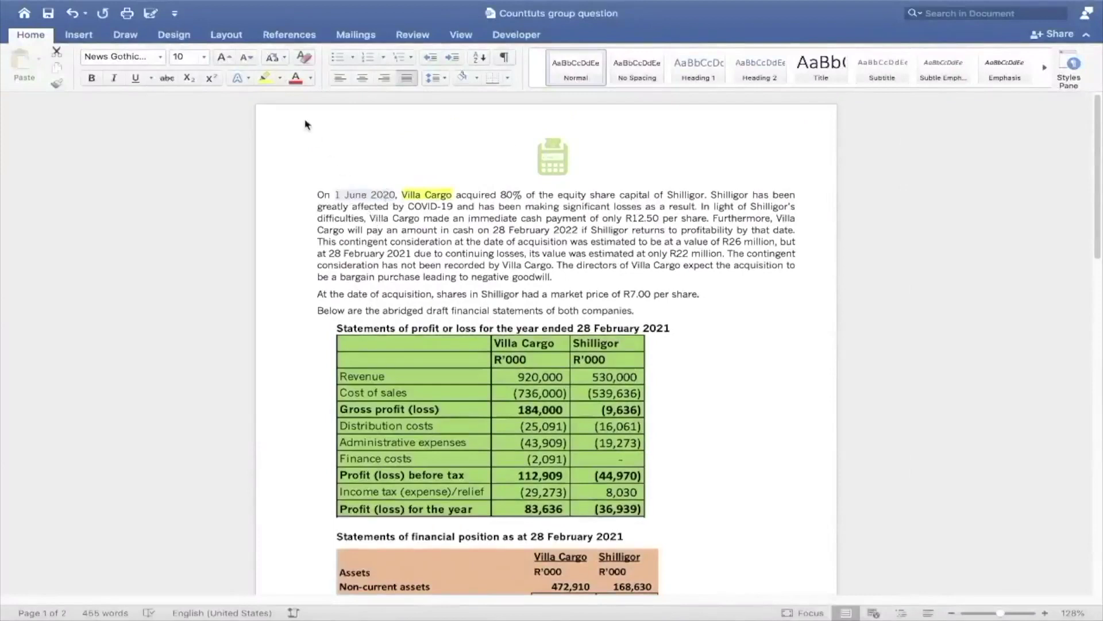
left_click(294, 80)
key("super+u")
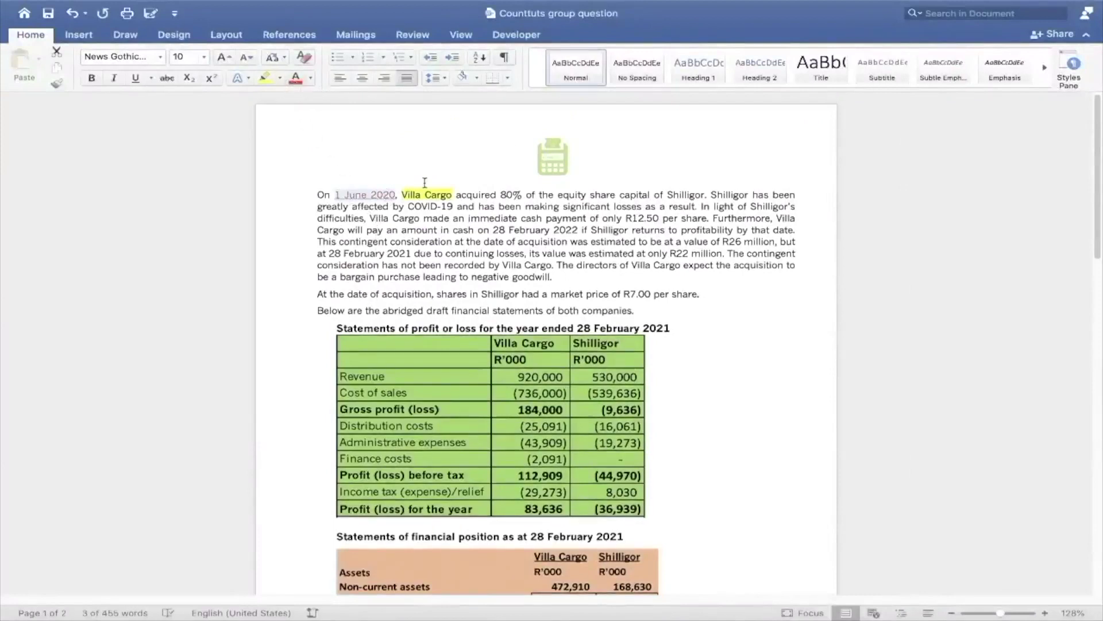
left_click(436, 238)
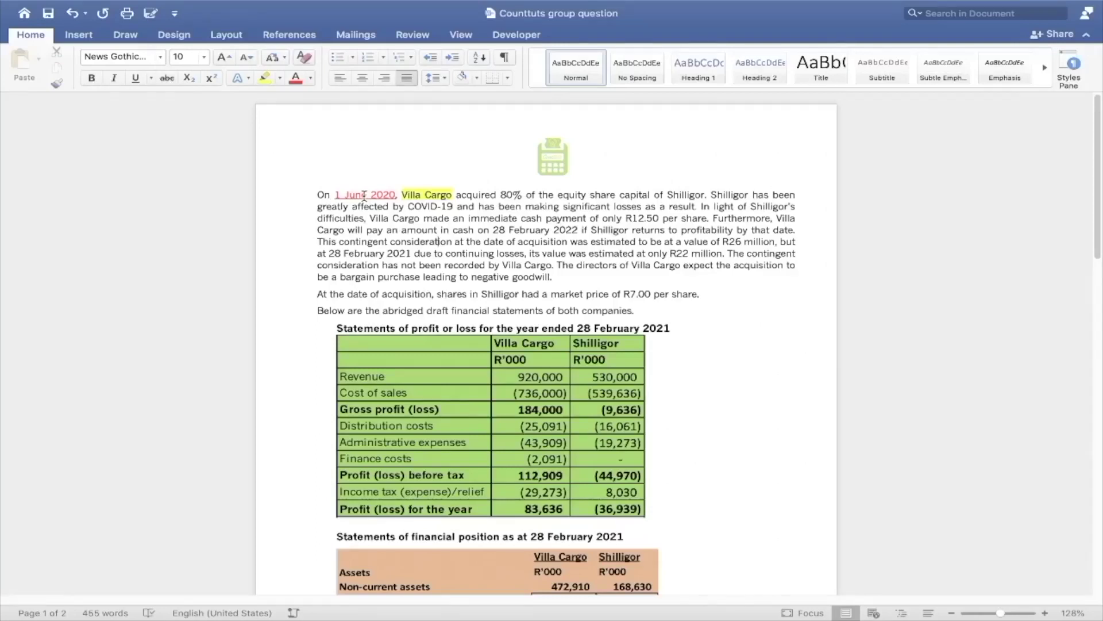
- Switch to the group workbook in Excel and enter the bold headings "Workings" in G2 and "1) Revenue" in G3
key("ctrl+Right")
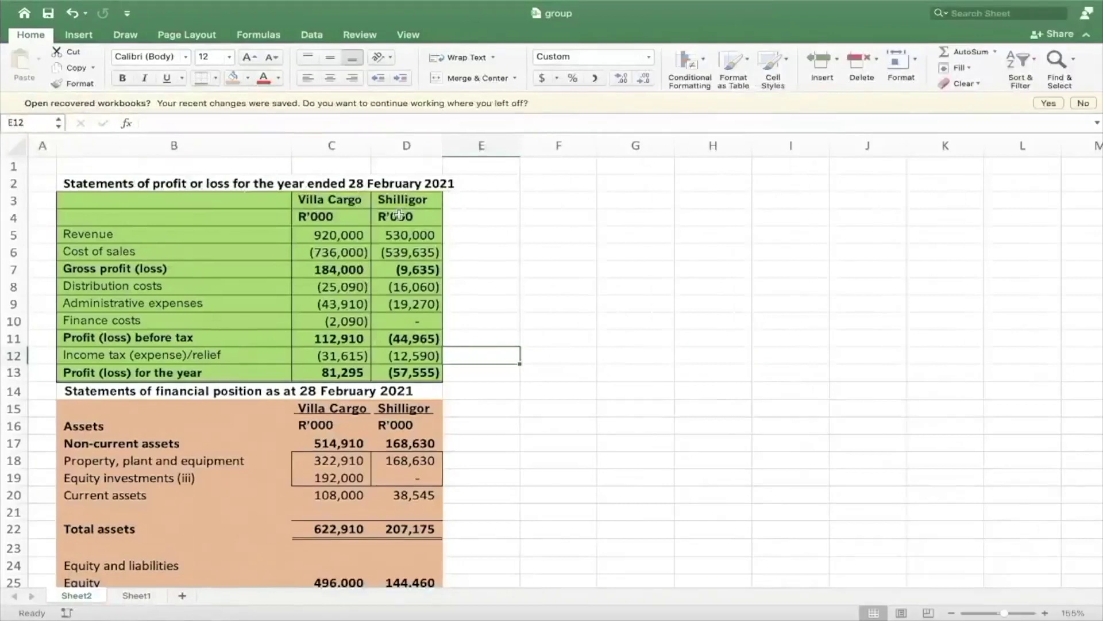
left_click(241, 246)
key("Up")
key("Right")
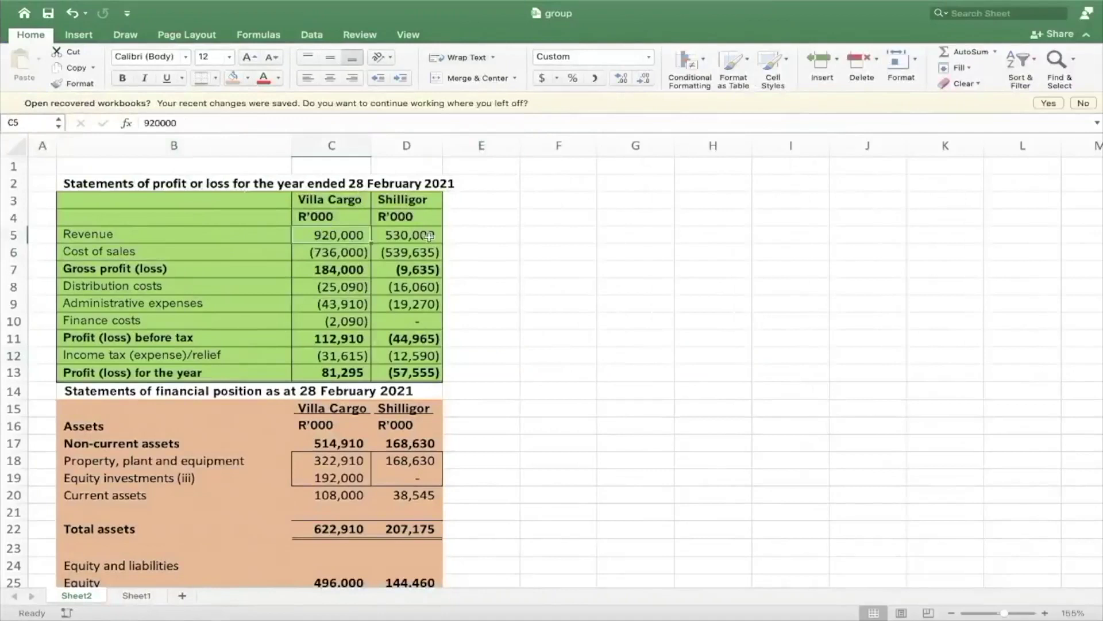
key("ctrl+c")
left_click(622, 186)
key("ctrl+b")
type("Workings")
key("Return")
type("1) REve")
key("BackSpace")
key("BackSpace")
key("BackSpace")
type("evenue")
key("Return")
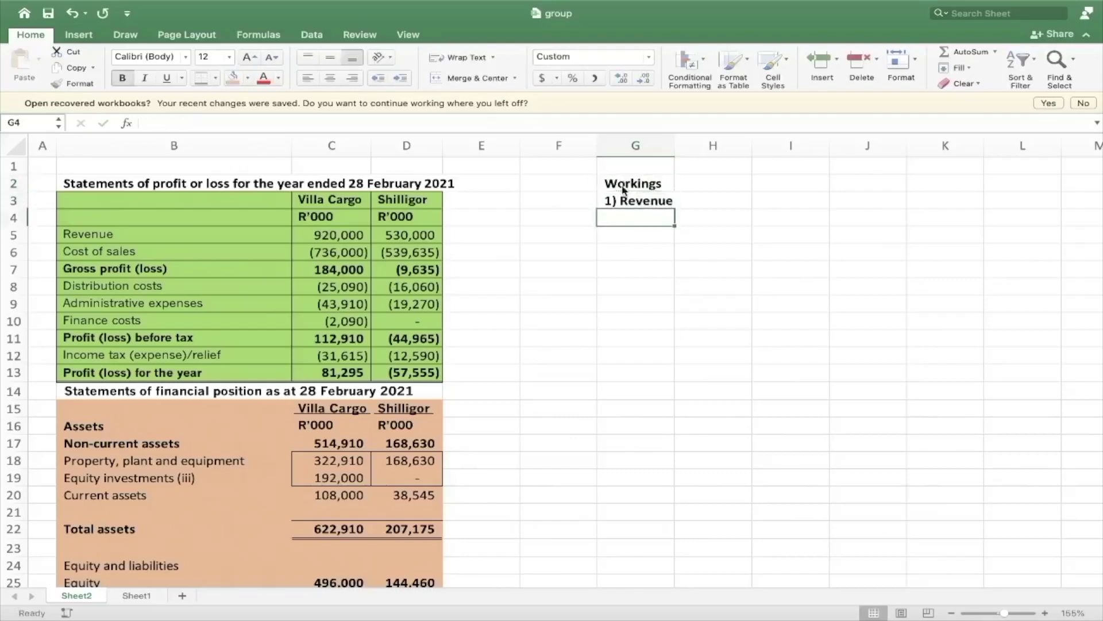
- Enter "Villa Cargo" in G4 and link H4 to Villa Cargo's revenue in the statement of profit or loss
type("Villa ")
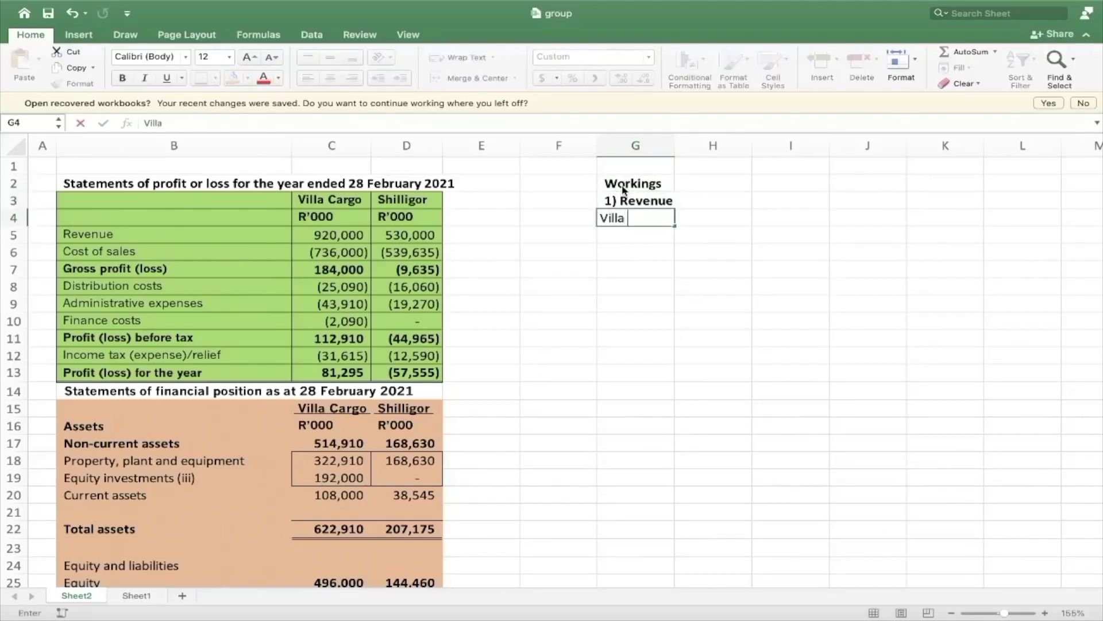
type("Cargo")
key("Tab")
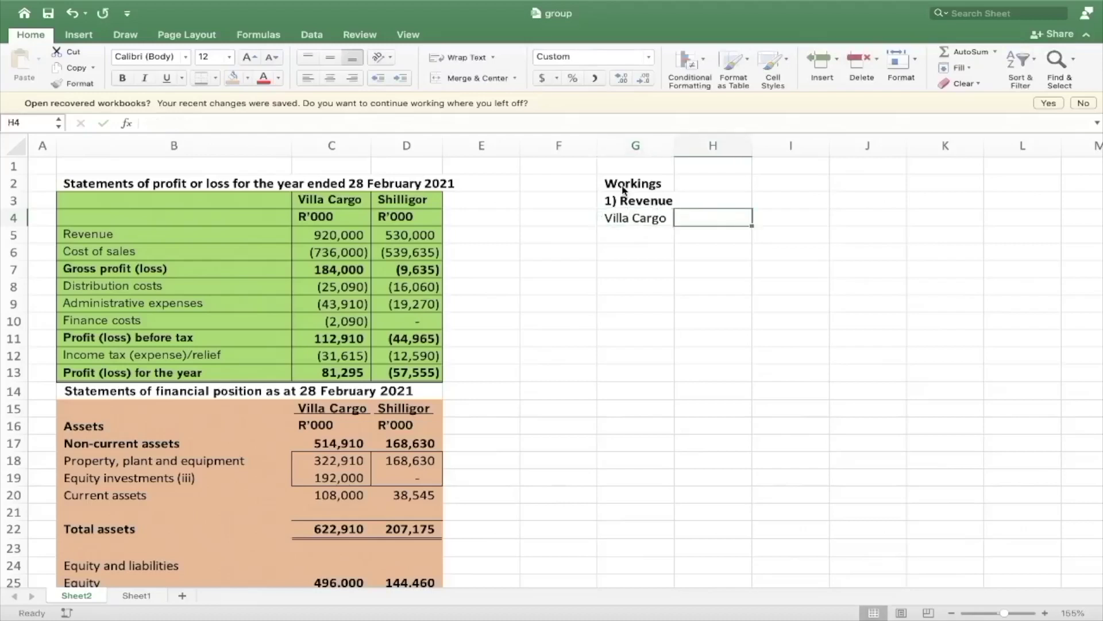
type("=")
key("Left")
key("Left")
key("Left")
key("Down")
key("Left")
key("Left")
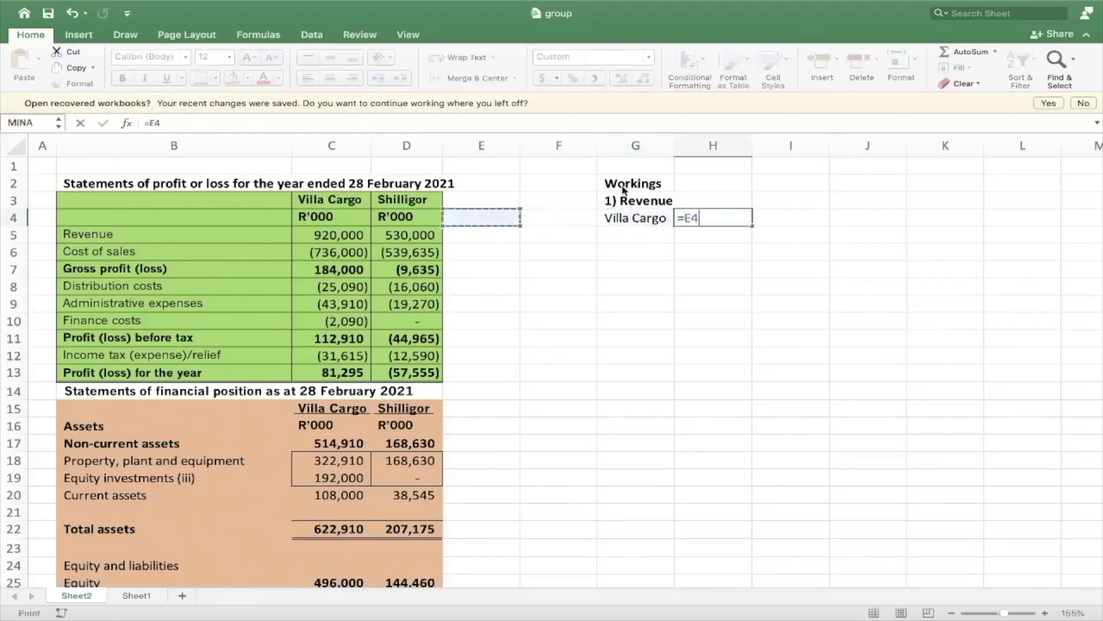
key("Return")
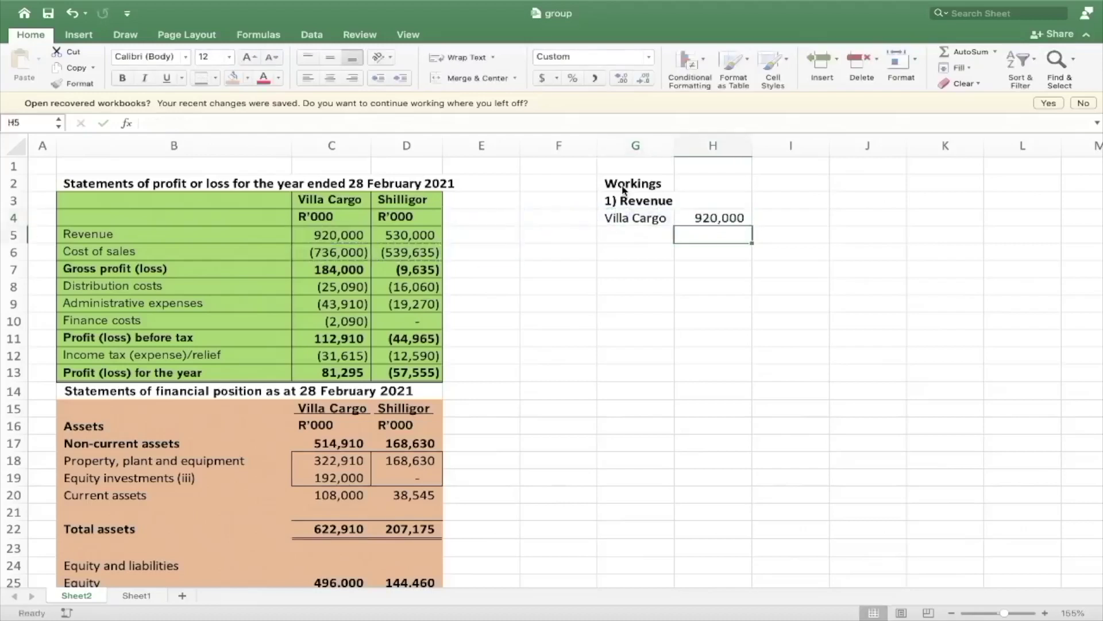
- Add the row label "Shilligor" in G5 of the revenue working
key("Left")
type("Shilligor")
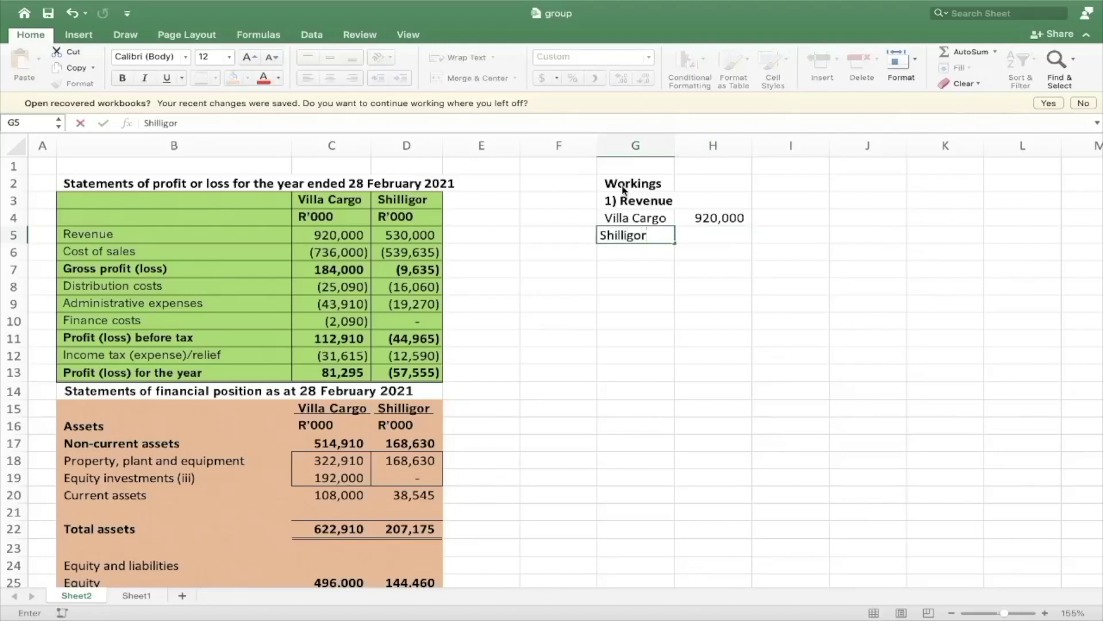
key("Return")
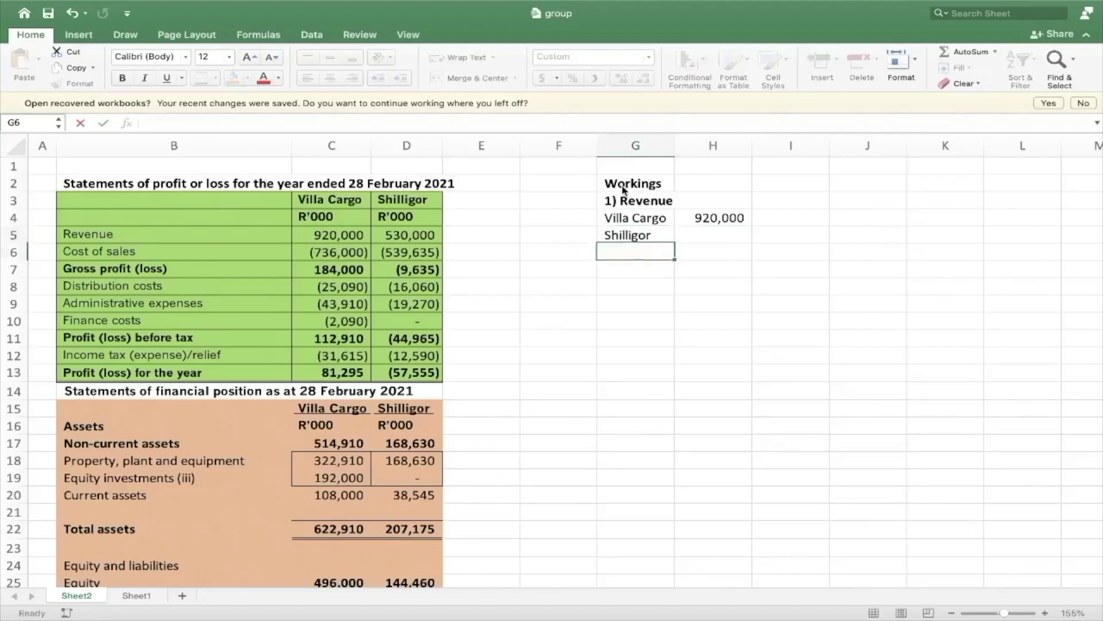
key("Return")
- Calculate Shilligor's post-acquisition revenue in H5 with the formula =D5*9/12
key("Up")
key("Up")
key("Right")
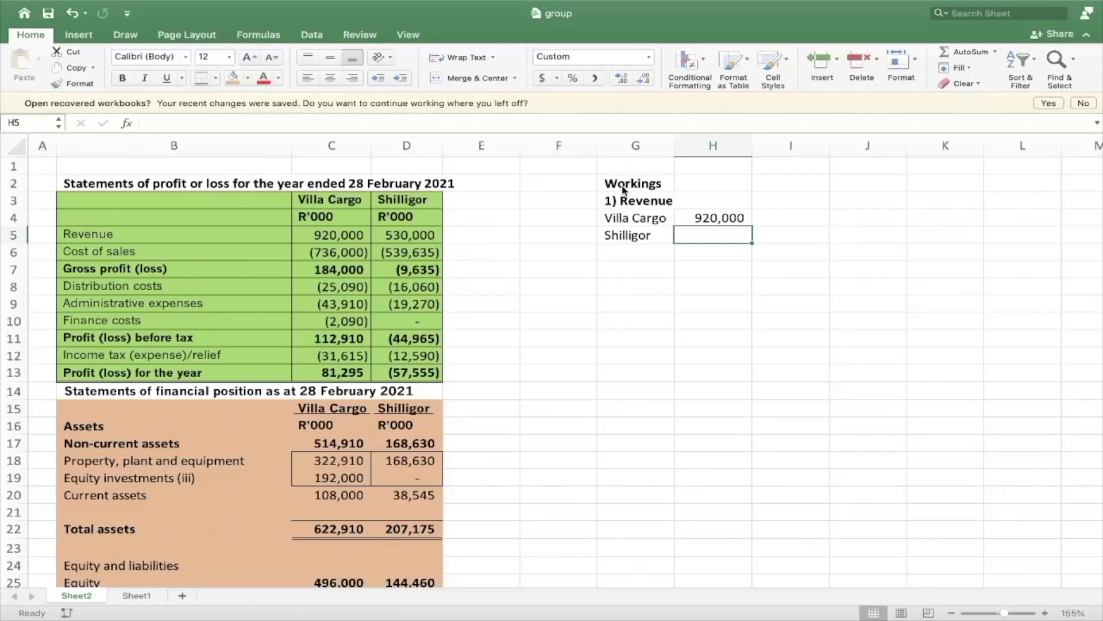
type("=")
key("Left")
key("Left")
key("Left")
key("Left")
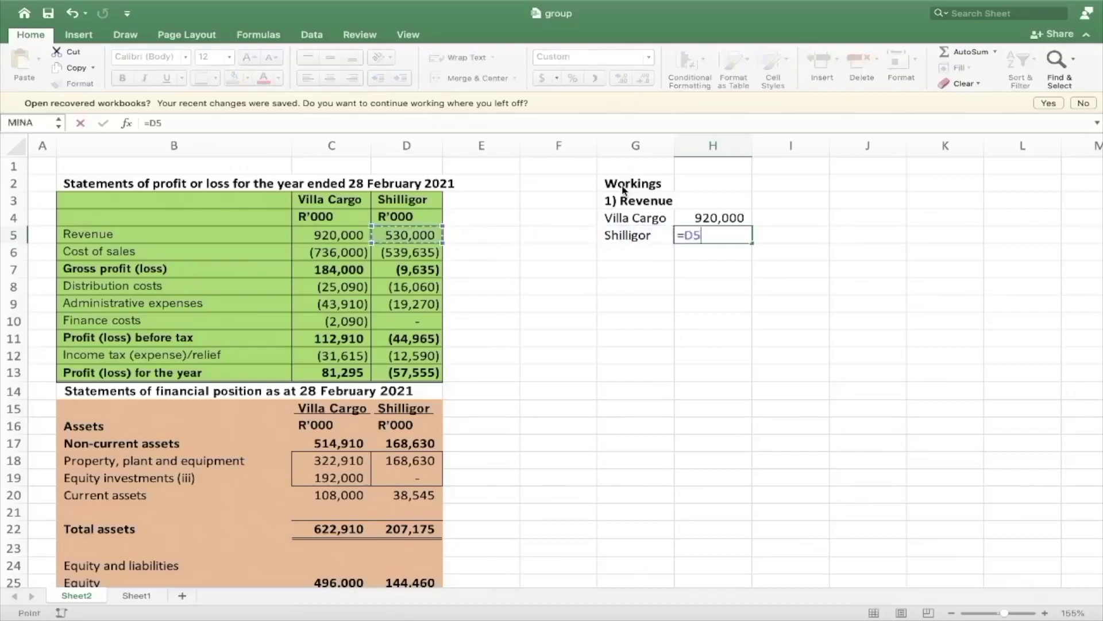
type("*9/12")
key("Return")
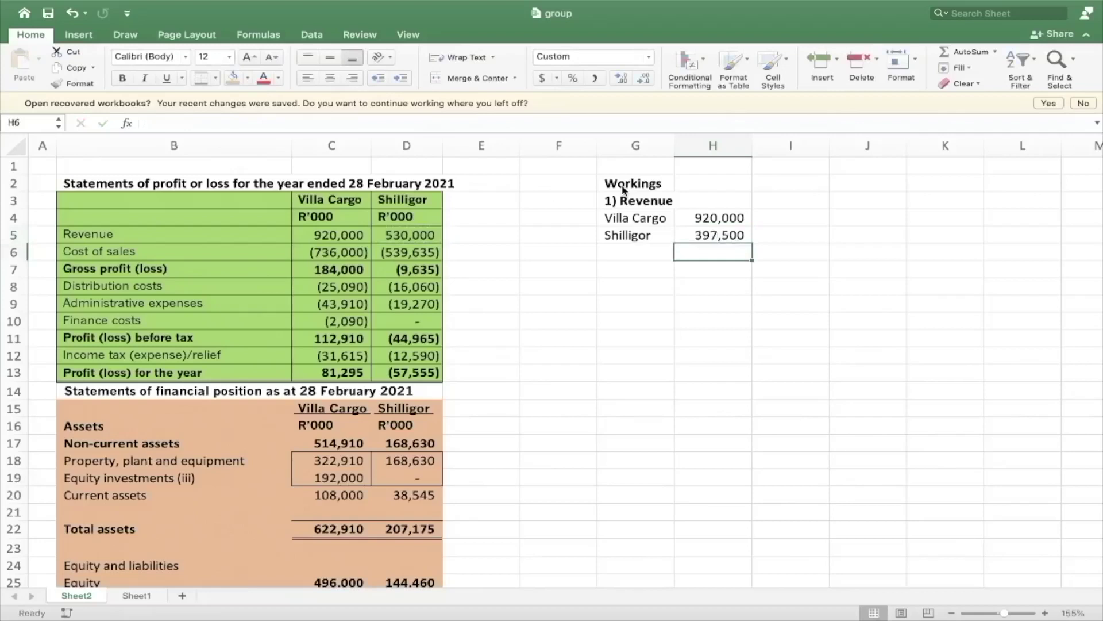
- Switch to the Word question document and review the relevant information notes and the required tasks on page 2
key("ctrl+Left")
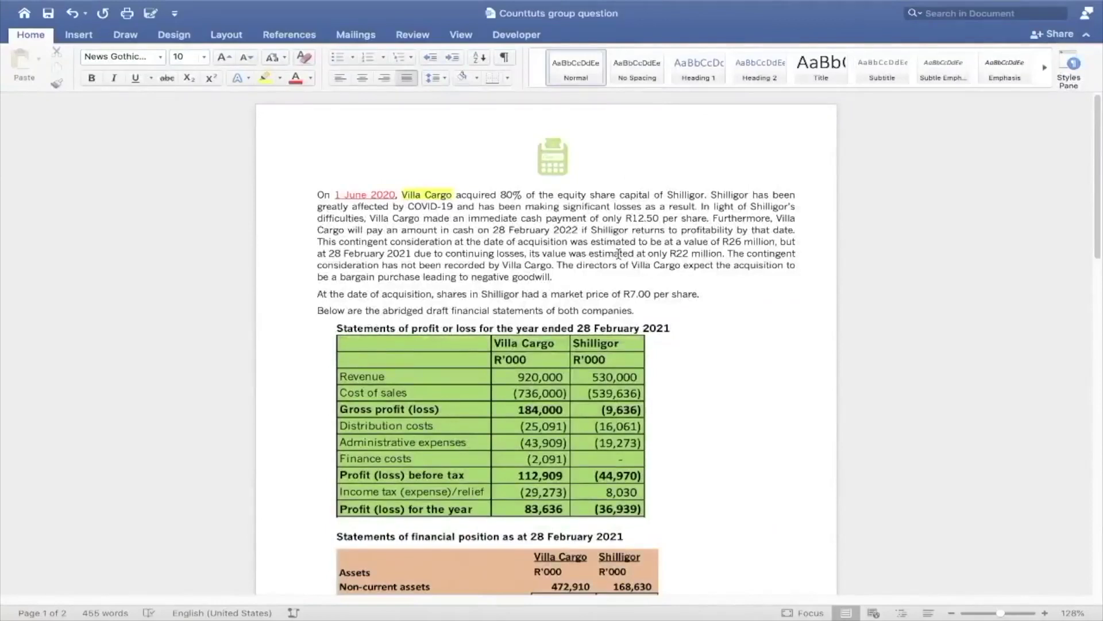
scroll(619, 254, "down", 4)
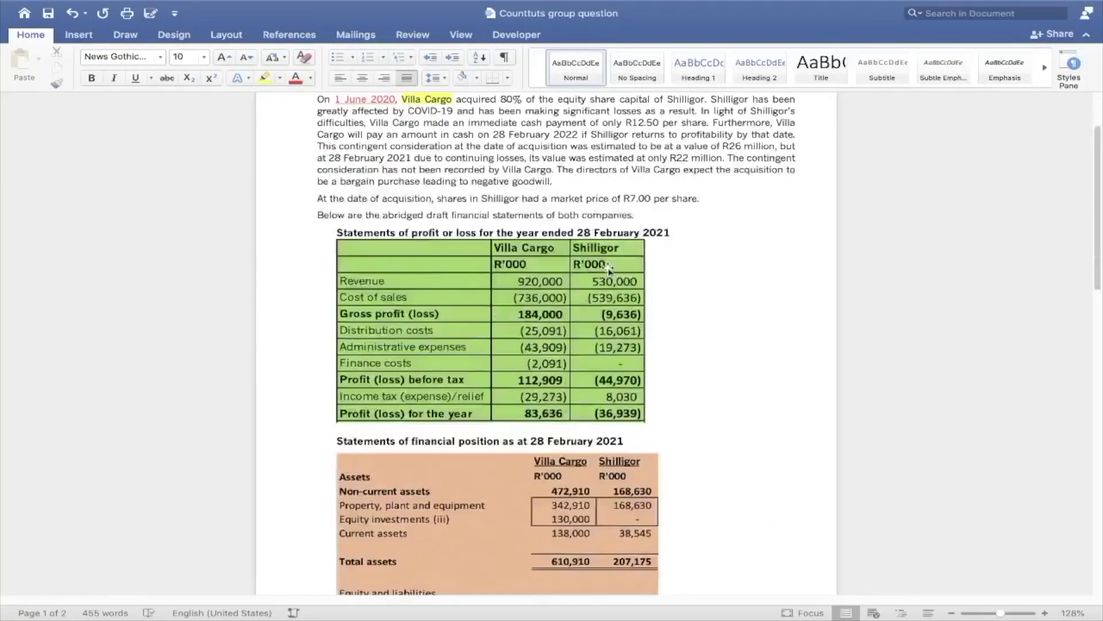
scroll(608, 267, "down", 20)
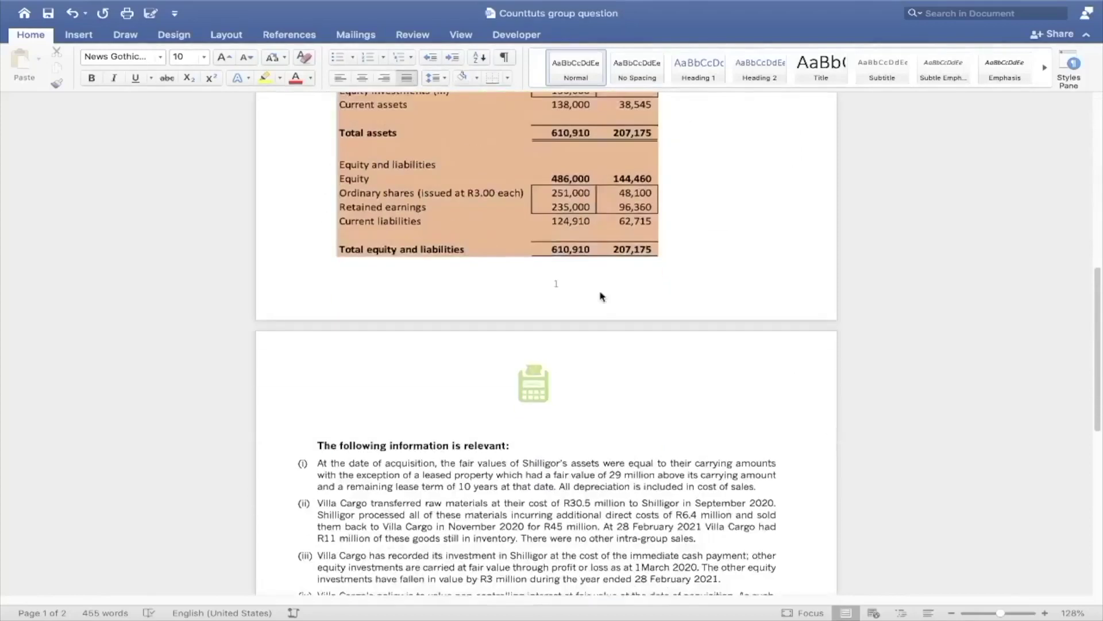
scroll(599, 297, "down", 3)
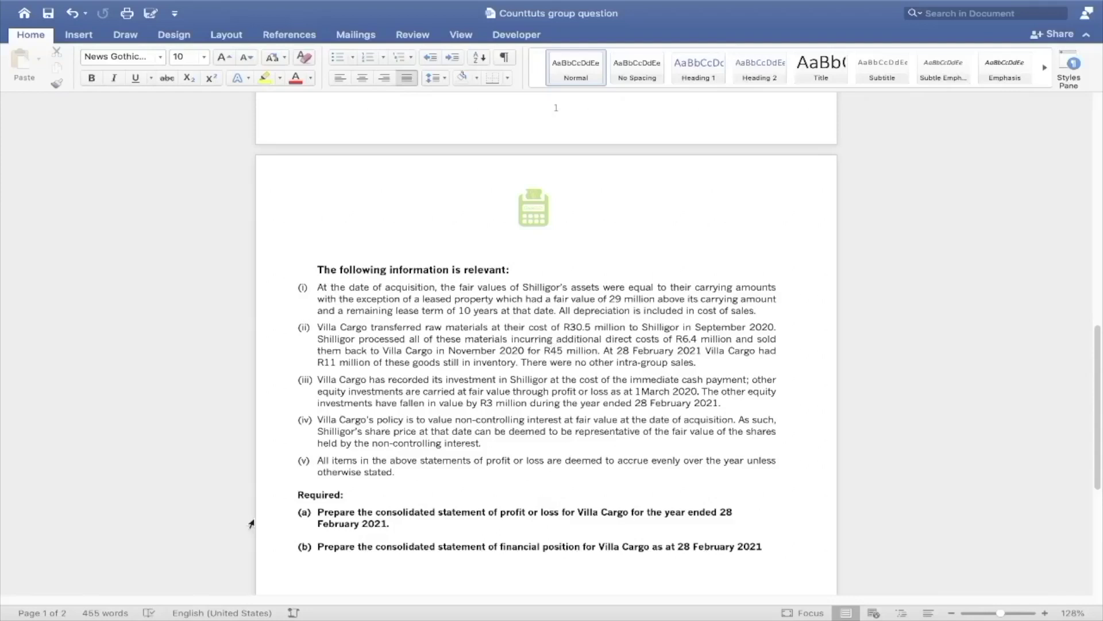
- Return to the Excel workbook, enter the label "Intra-group sales" in G6 and widen column G to fit it
key("super+Tab")
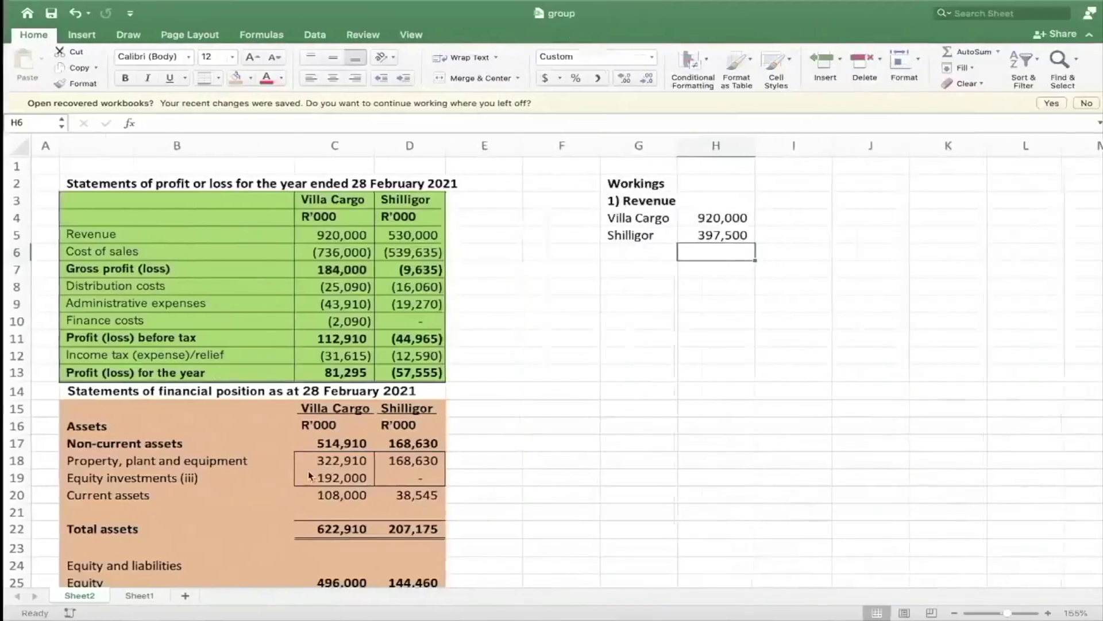
left_click(631, 257)
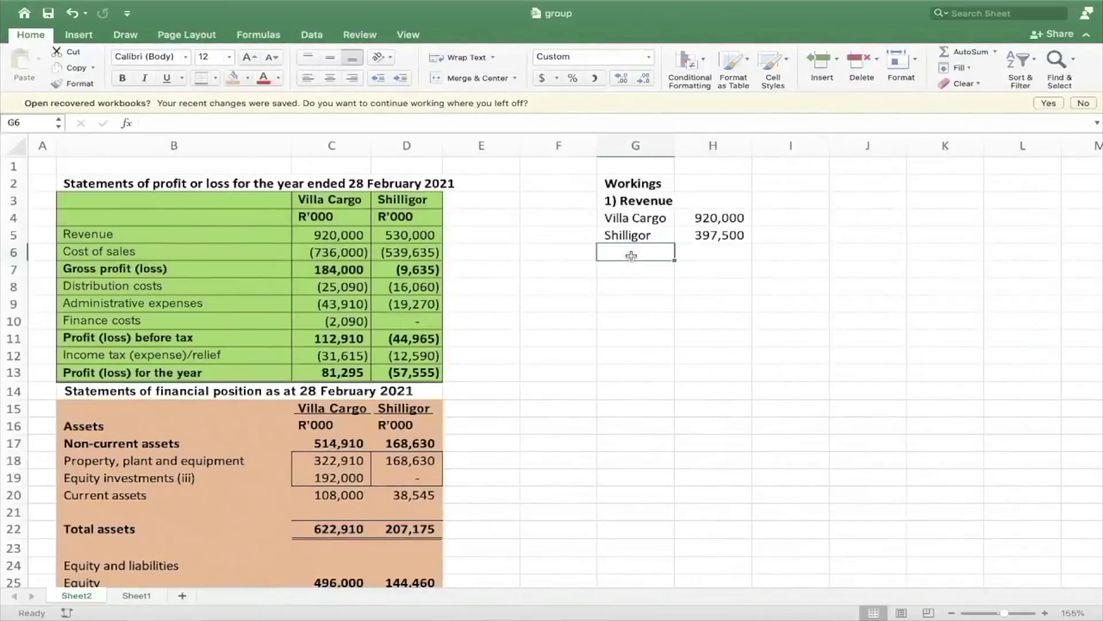
type("Intra-group sales")
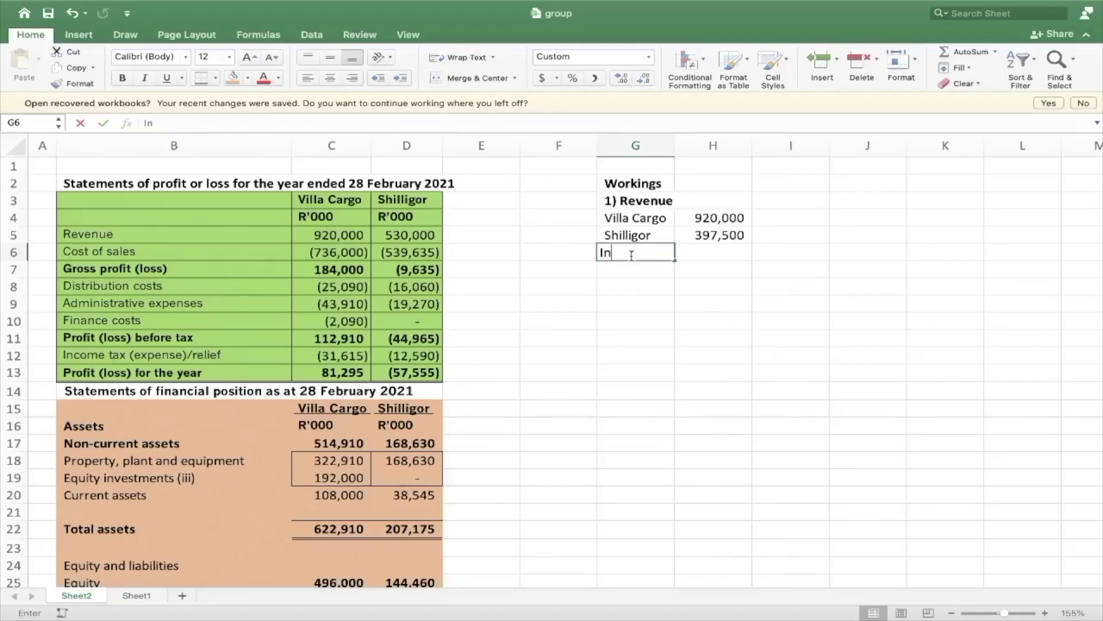
key("Tab")
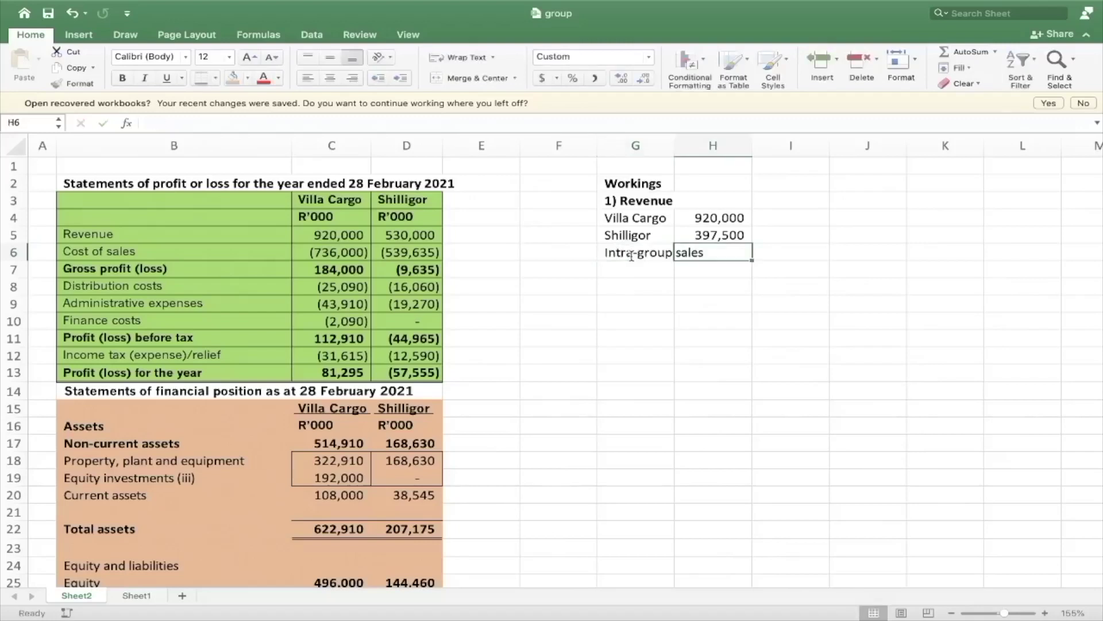
left_click_drag(674, 145, 714, 147)
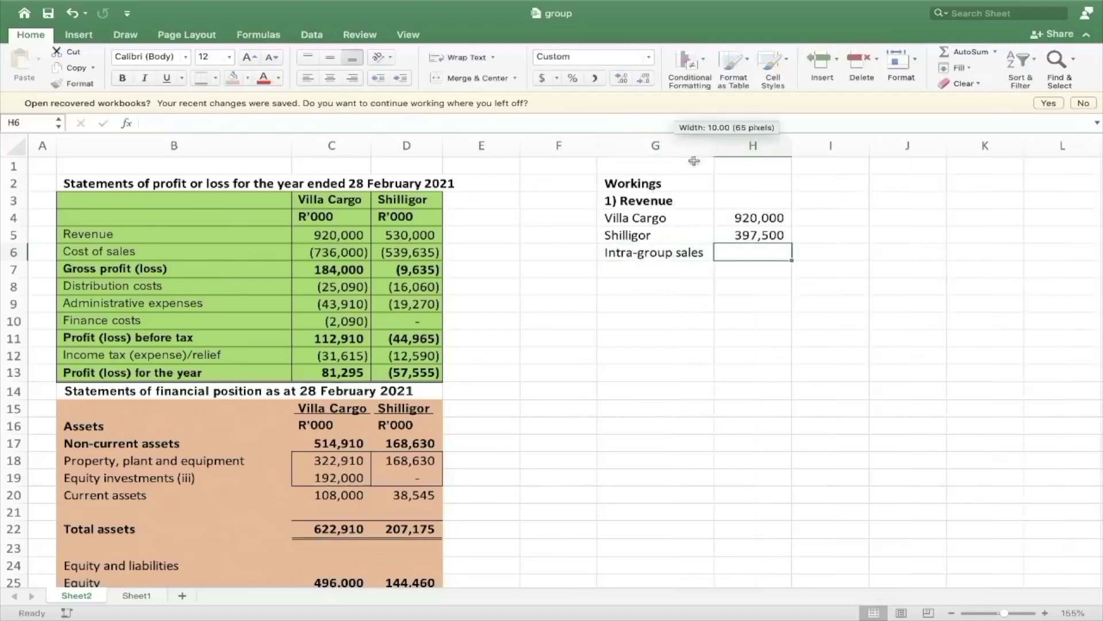
- Using the transfer amounts in note (ii) of the Word question document, enter the intra-group sales in H6 as =30500+45000
key("ctrl+Left")
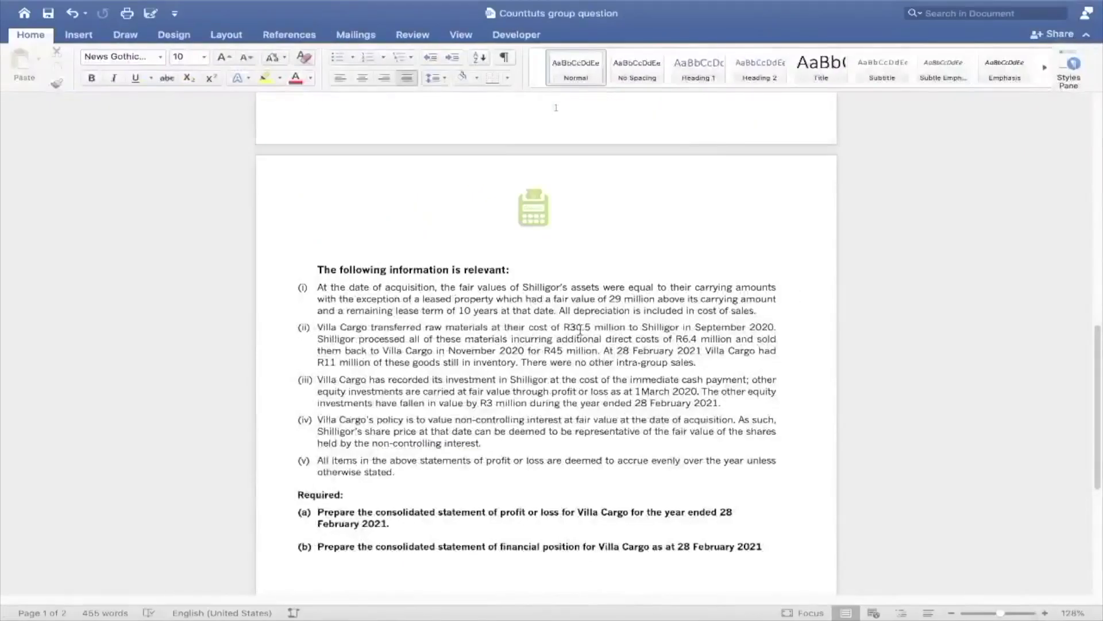
key("ctrl+Right")
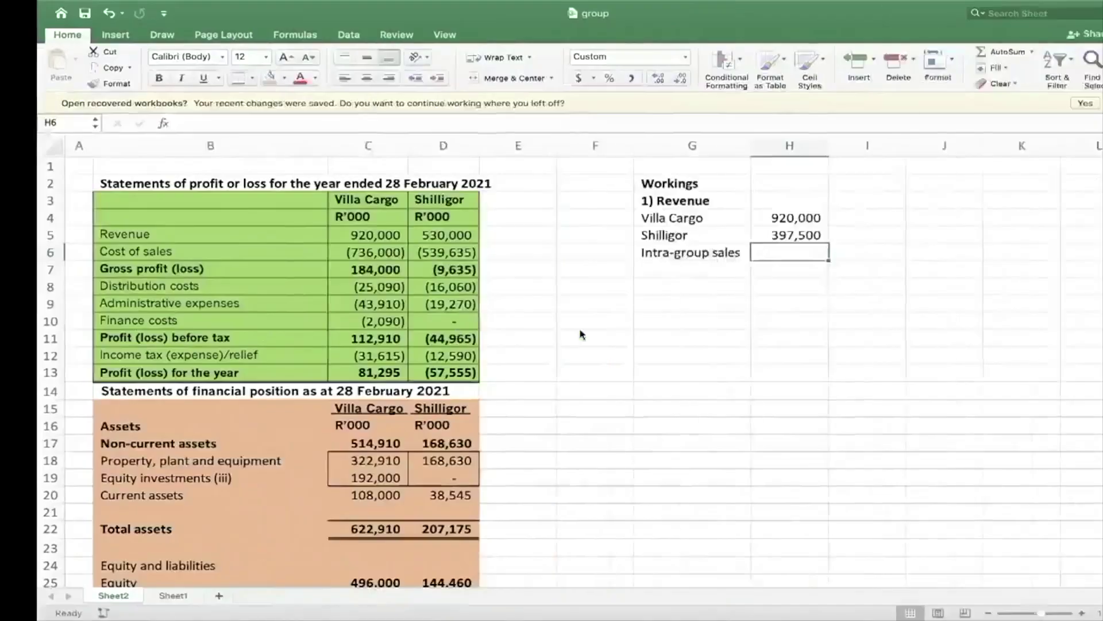
type("=")
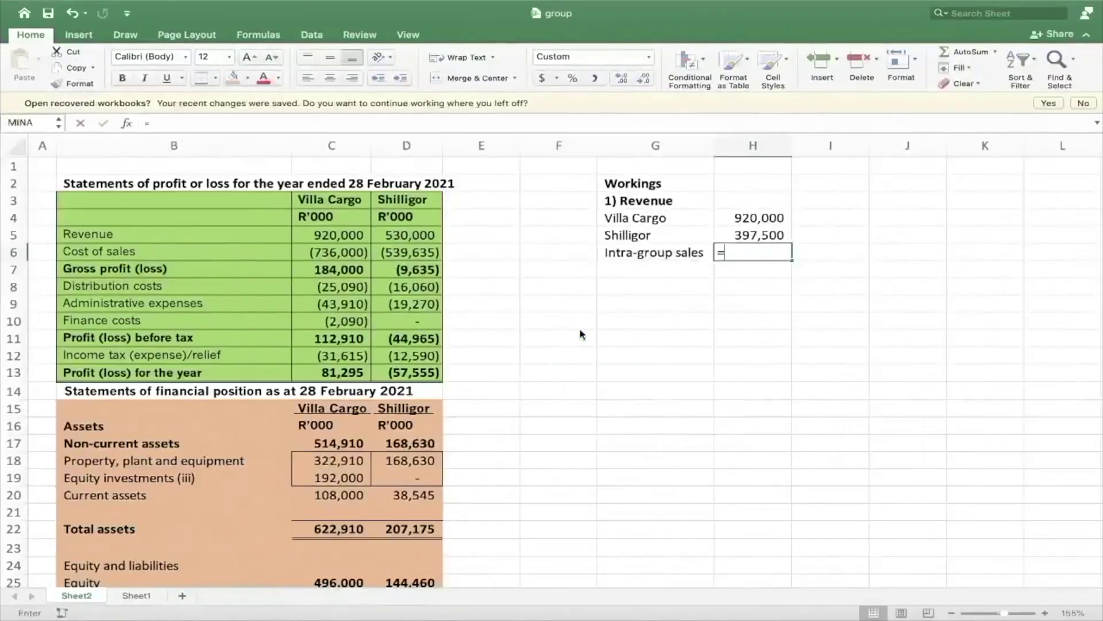
type("30500+")
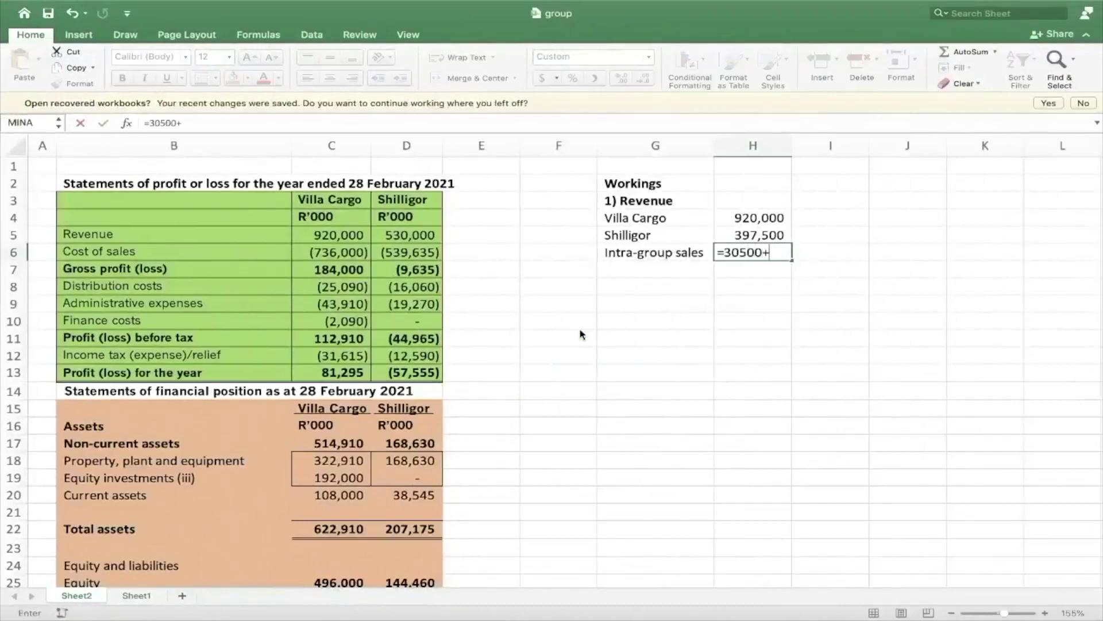
key("ctrl+Left")
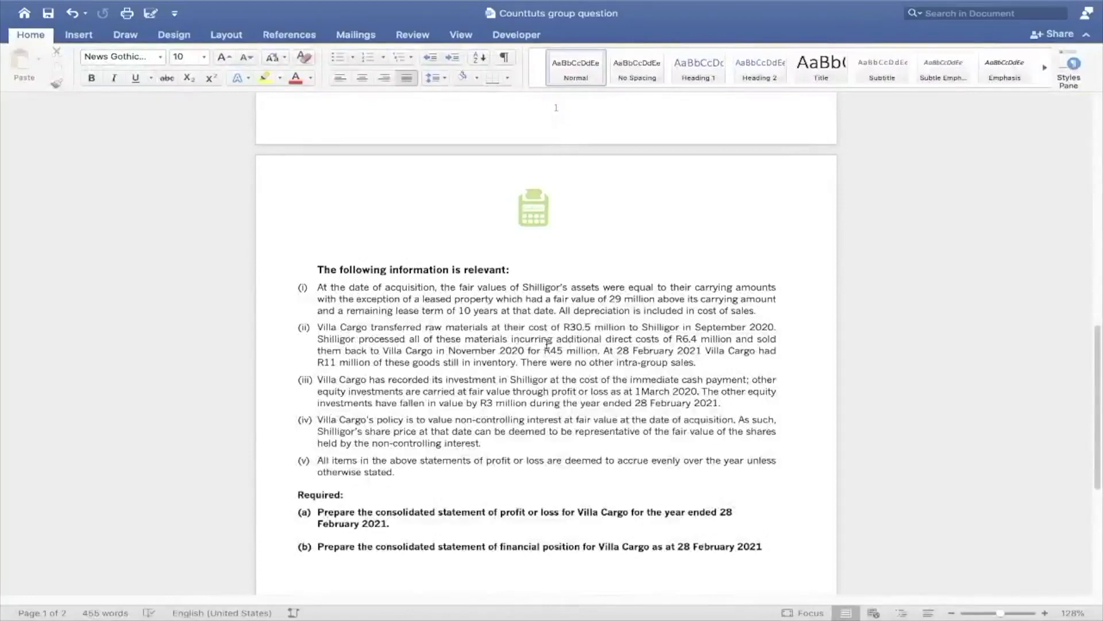
key("ctrl+Right")
type("45000")
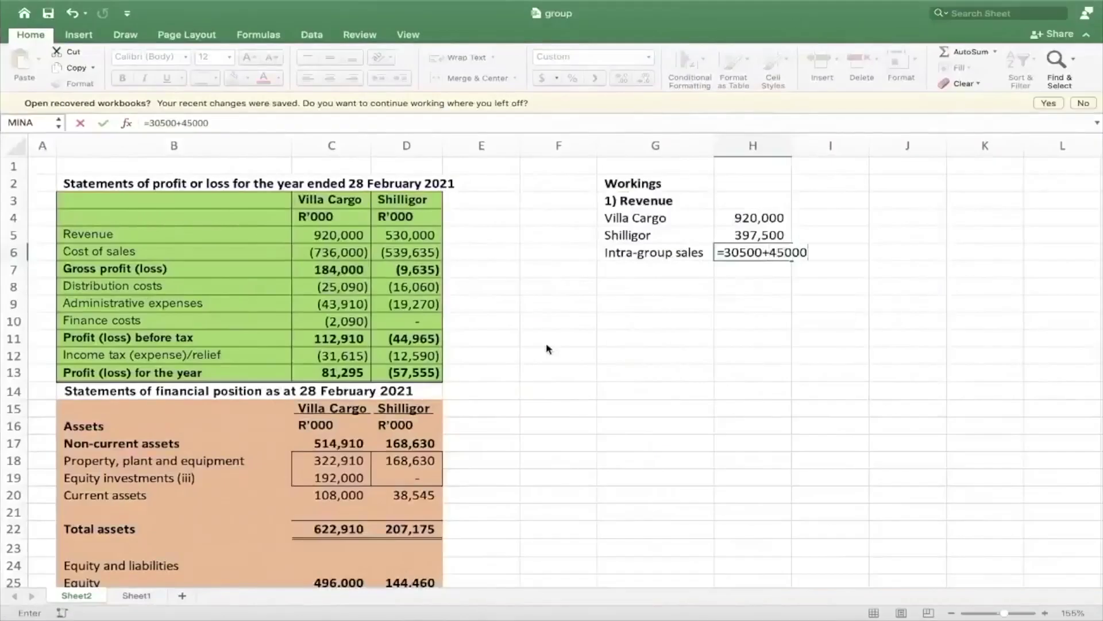
key("Return")
key("Up")
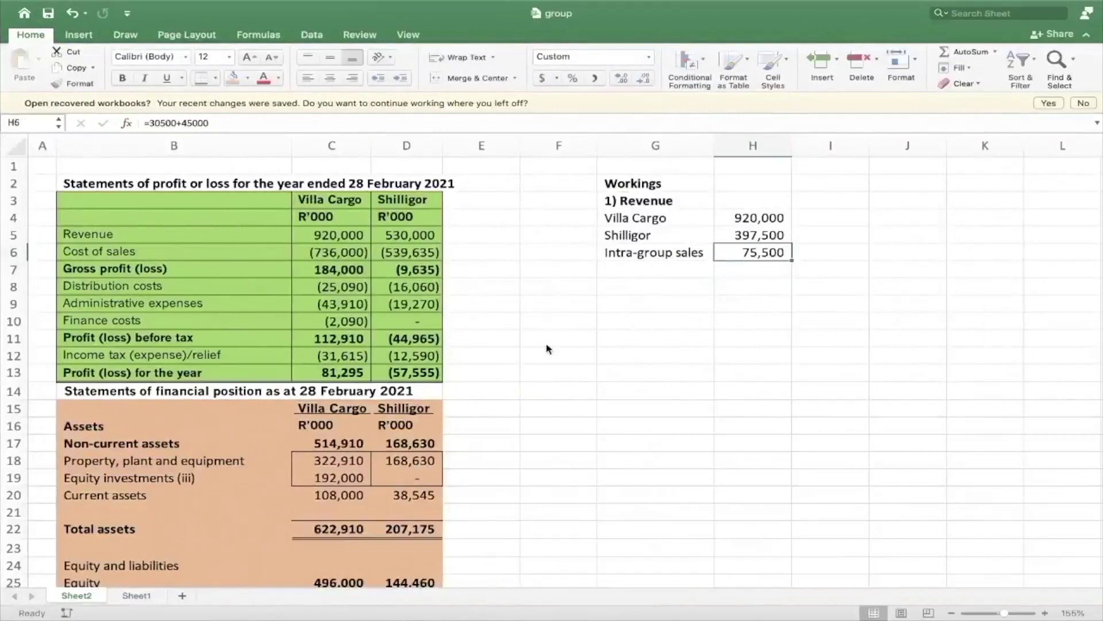
- Make the intra-group sales in H6 a deduction by changing the formula to =-(30500+45000)
left_click(149, 123)
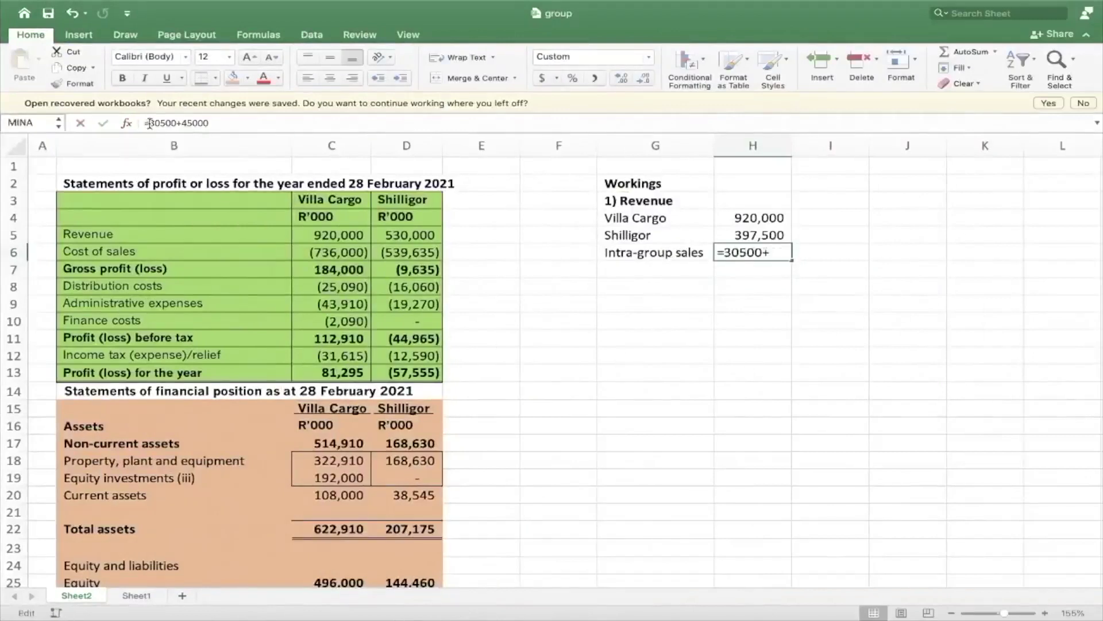
type("-(")
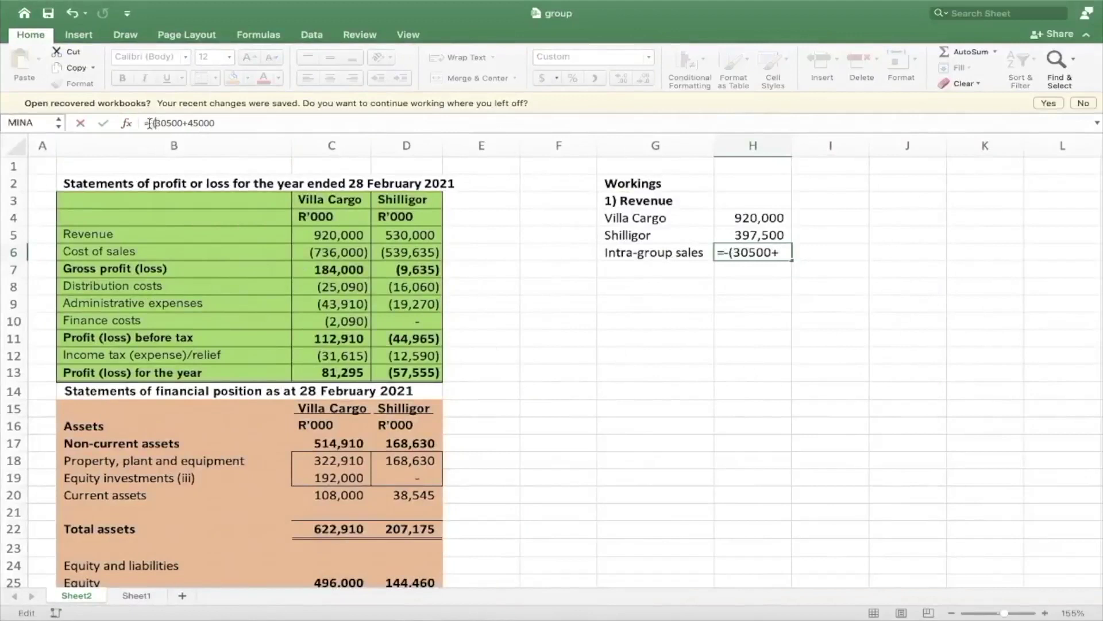
key("Right")
key("Right")
key("Right")
key("Right")
key("Right")
key("Right")
type(")")
key("Return")
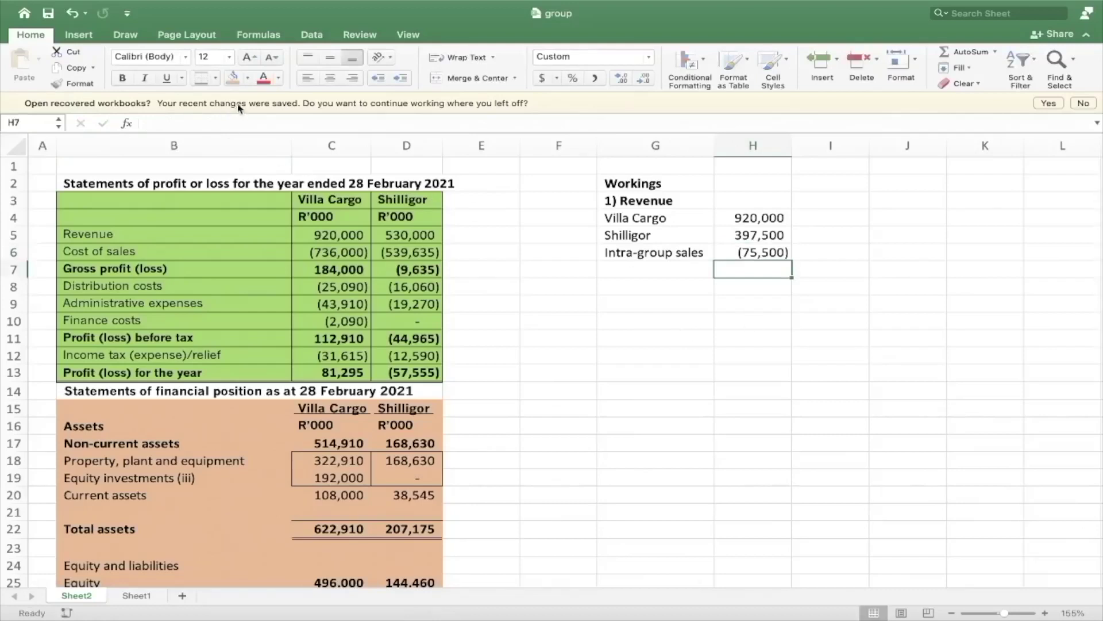
- Apply a top and double bottom border to the revenue total cell H7
left_click(205, 86)
left_click(719, 251)
left_click(855, 228)
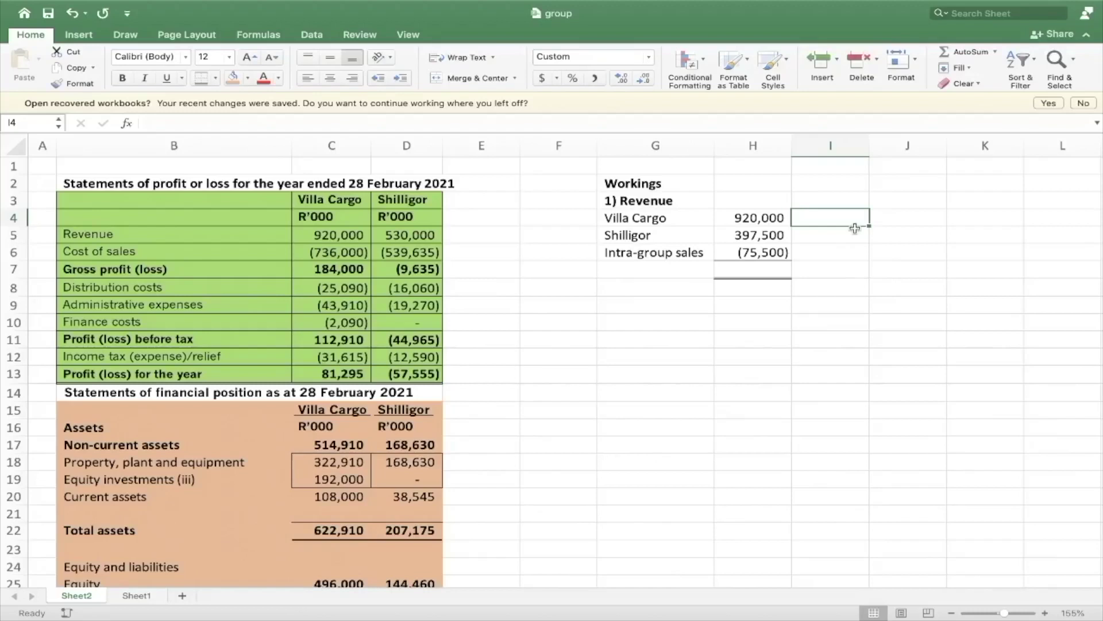
- Total the revenue working in H7 with =SUM(H4:H6) and make the total bold
left_click(786, 271)
type("=sum(")
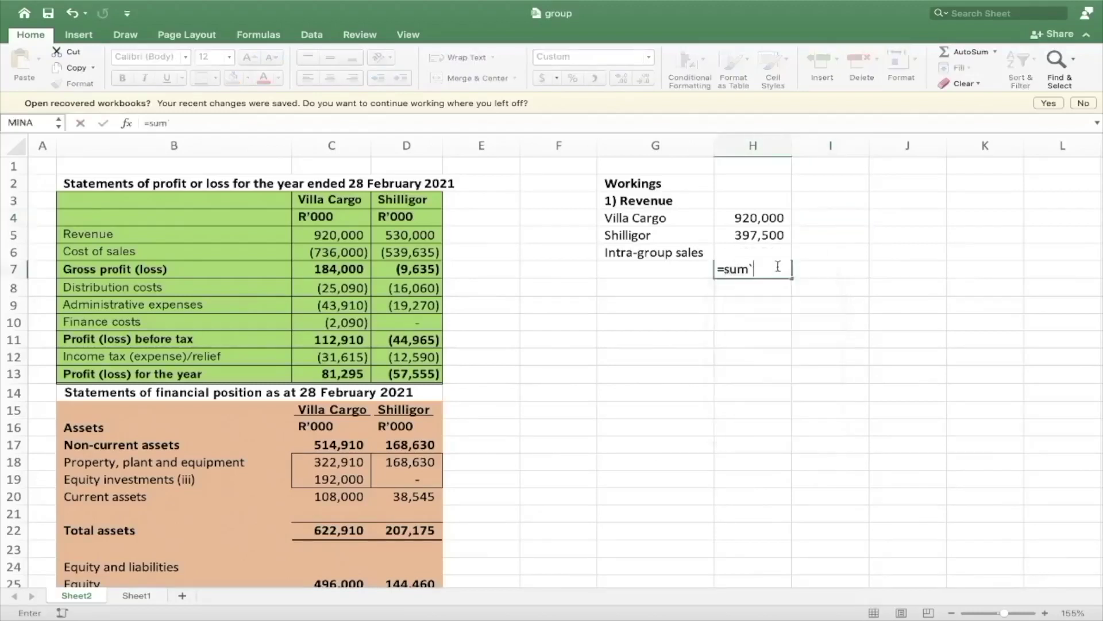
left_click_drag(764, 253, 764, 218)
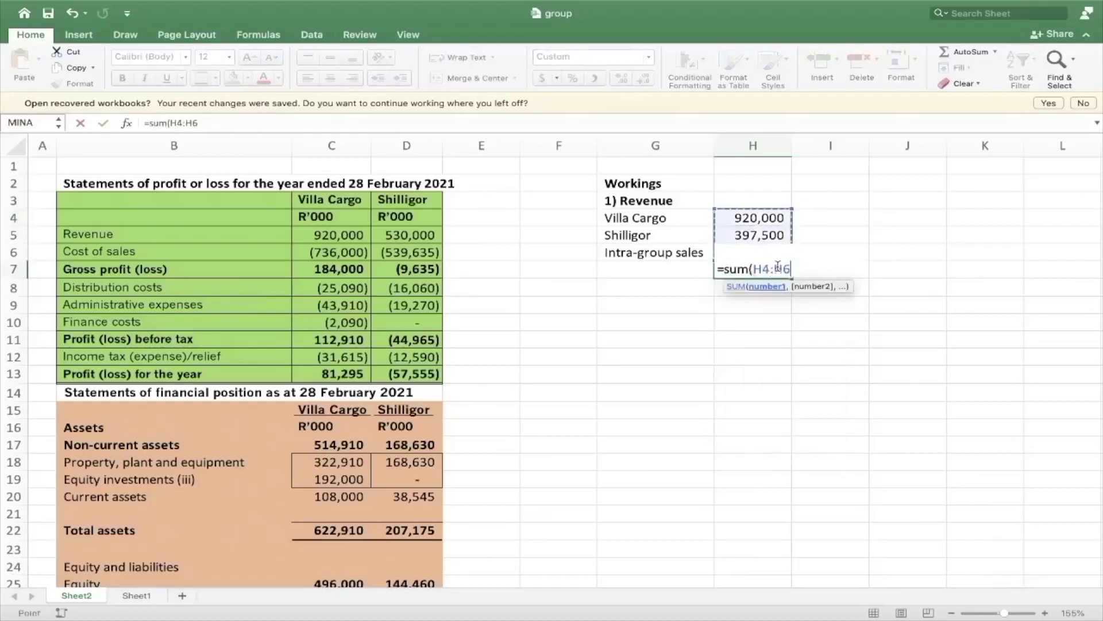
type(")")
key("Return")
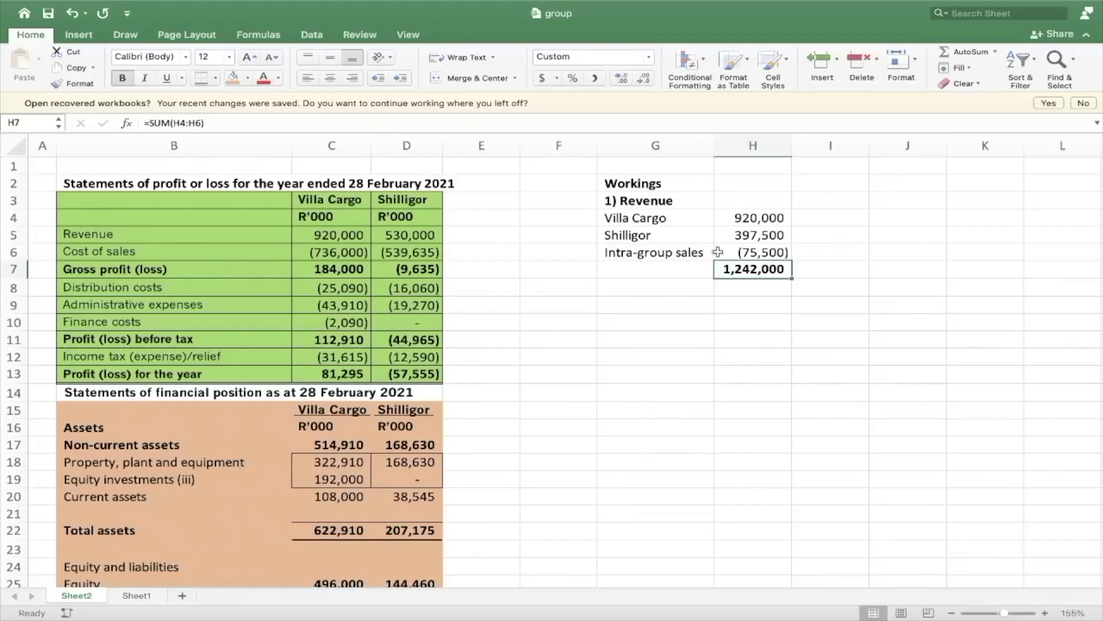
- Link the consolidated revenue in E5, beside the profit or loss statement, to the working's total in H7
left_click(498, 240)
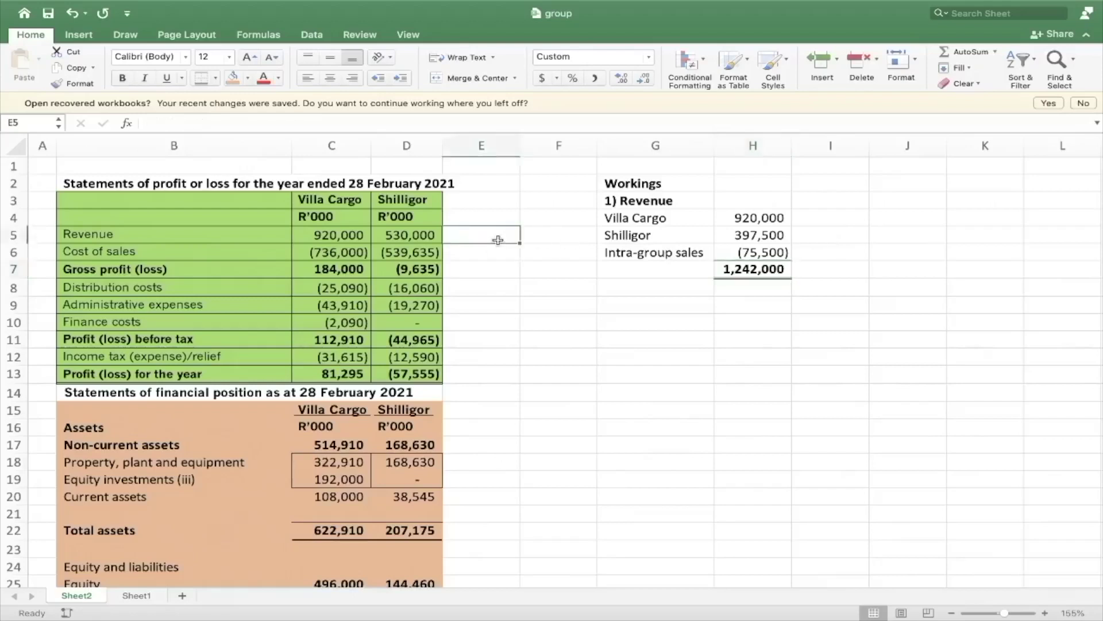
type("=")
key("Down")
key("Right")
key("Right")
key("Right")
key("Down")
key("Return")
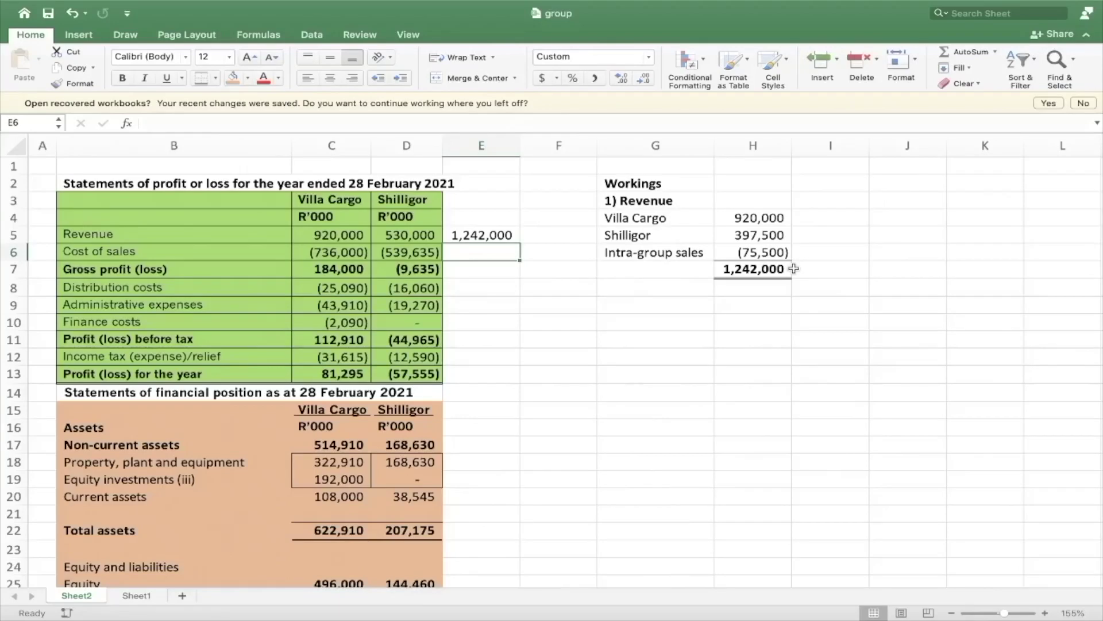
- Copy the revenue working G3:H7 to G9 and change the copy's heading to "1) Cost of sales"
left_click(629, 203)
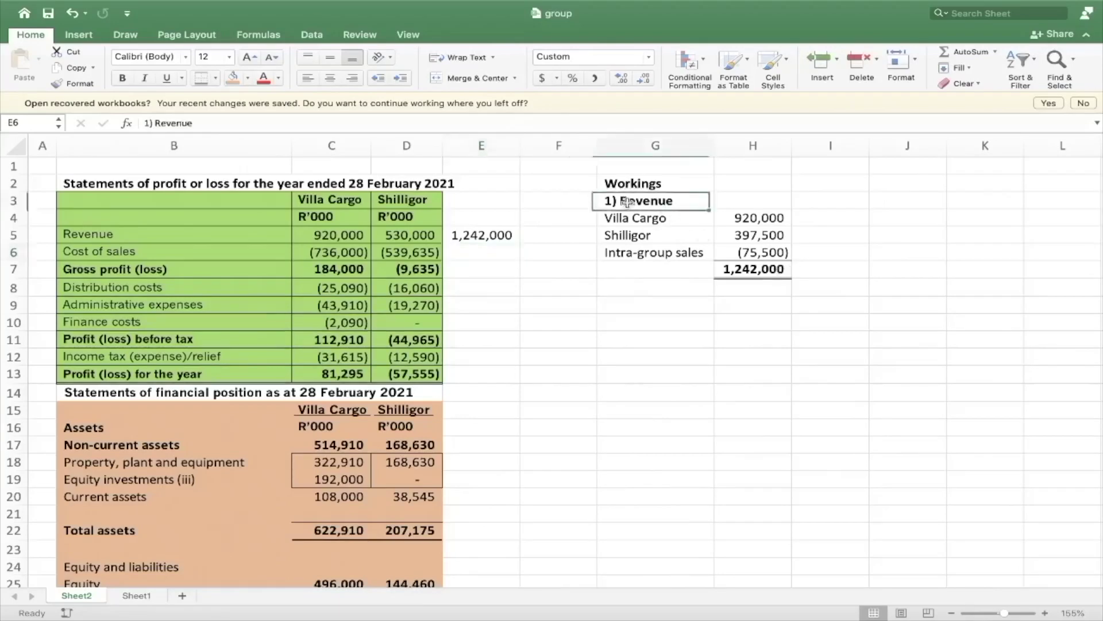
key("ctrl+c")
left_click_drag(629, 202, 752, 269)
key("super+c")
left_click(655, 305)
key("super+v")
left_click(671, 306)
left_click_drag(671, 305, 618, 305)
type("Cost of sales")
key("Return")
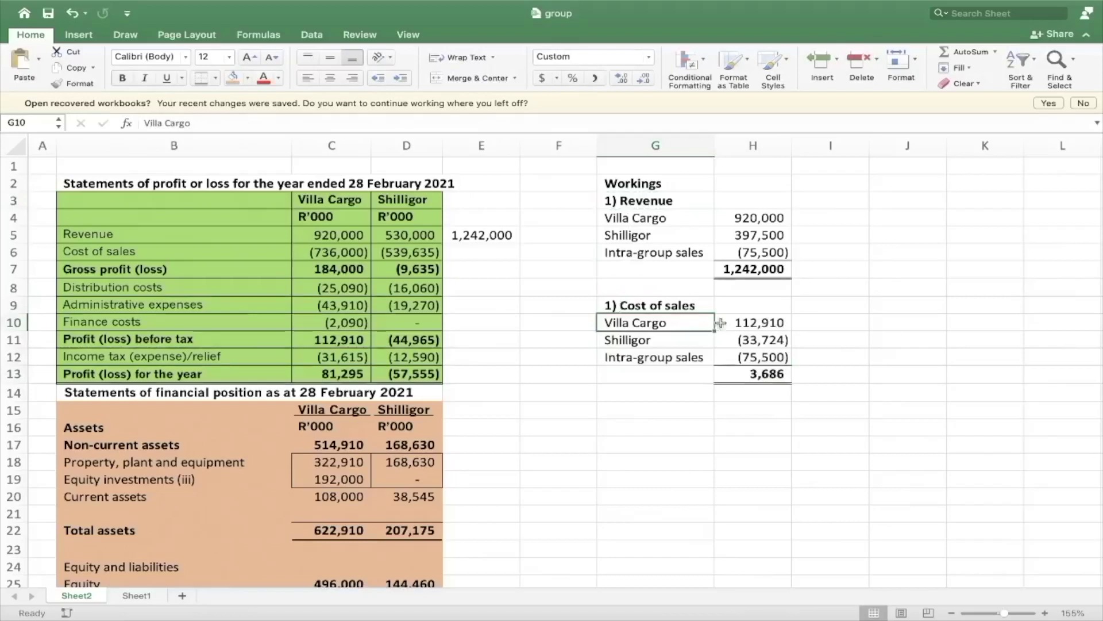
- Change Villa Cargo's formula in H10 to =C6 so that it picks up its cost of sales
left_click(750, 323)
key("F2")
key("BackSpace")
key("BackSpace")
key("BackSpace")
key("Left")
key("Left")
key("Left")
key("Left")
key("Up")
key("Up")
key("Up")
key("Up")
key("Left")
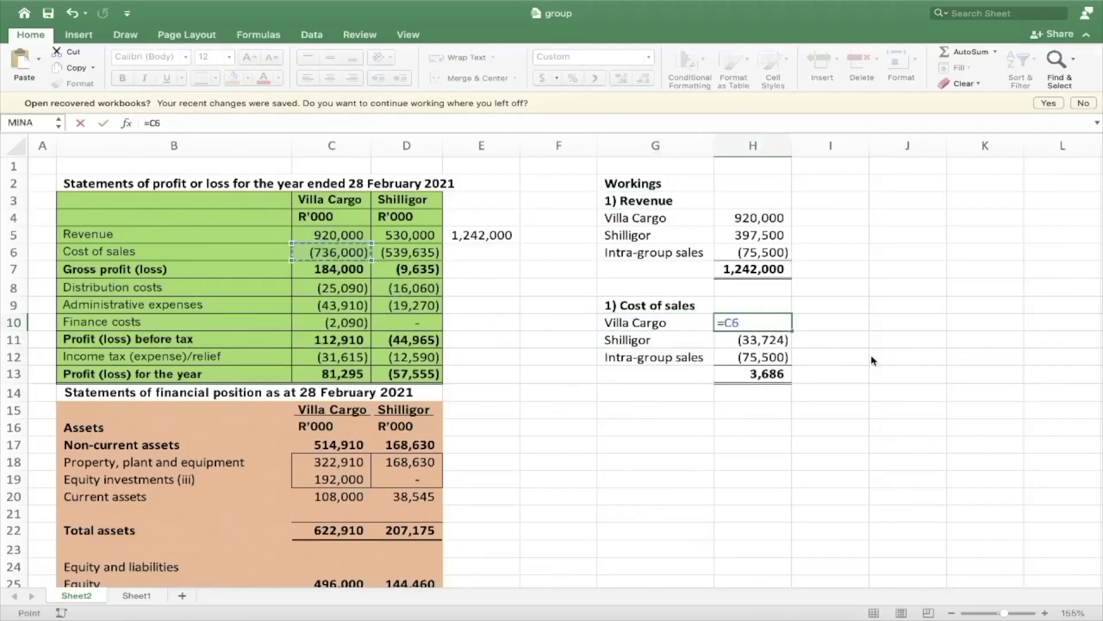
key("Return")
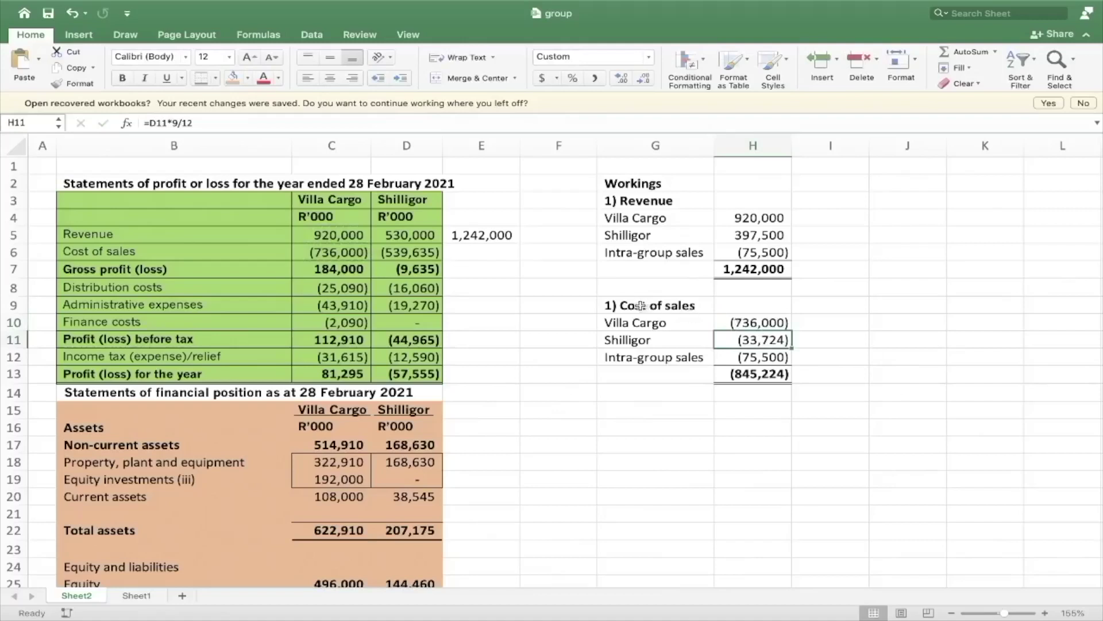
- Change Shilligor's cost of sales formula in H11 to =D6*9/12 and widen column H to fit the total
left_click(161, 123)
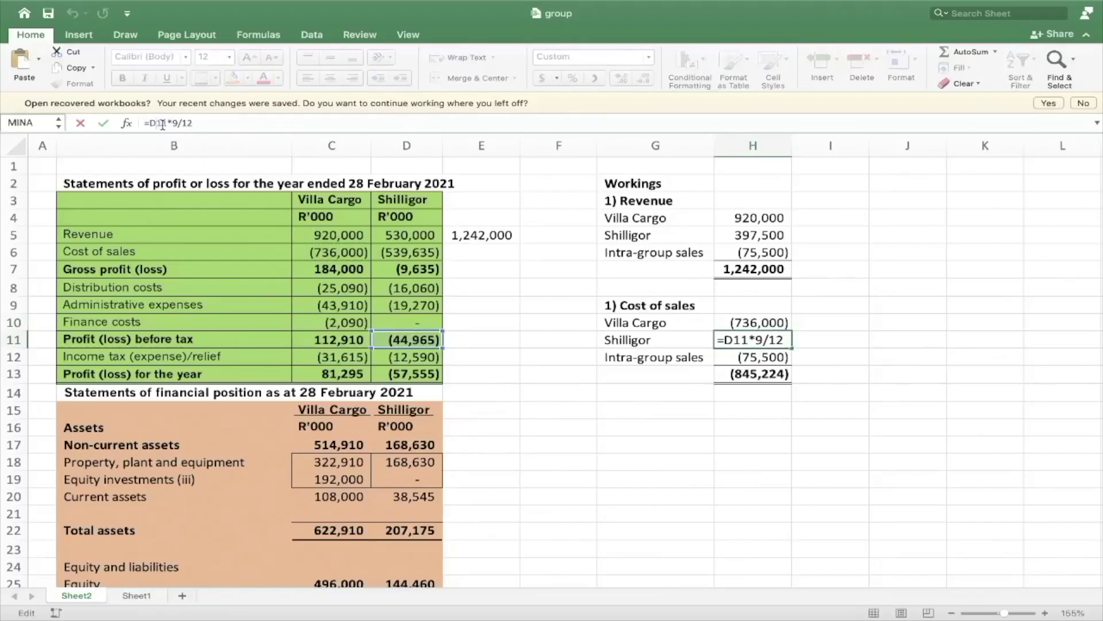
key("Delete")
key("Delete")
type("6")
key("Return")
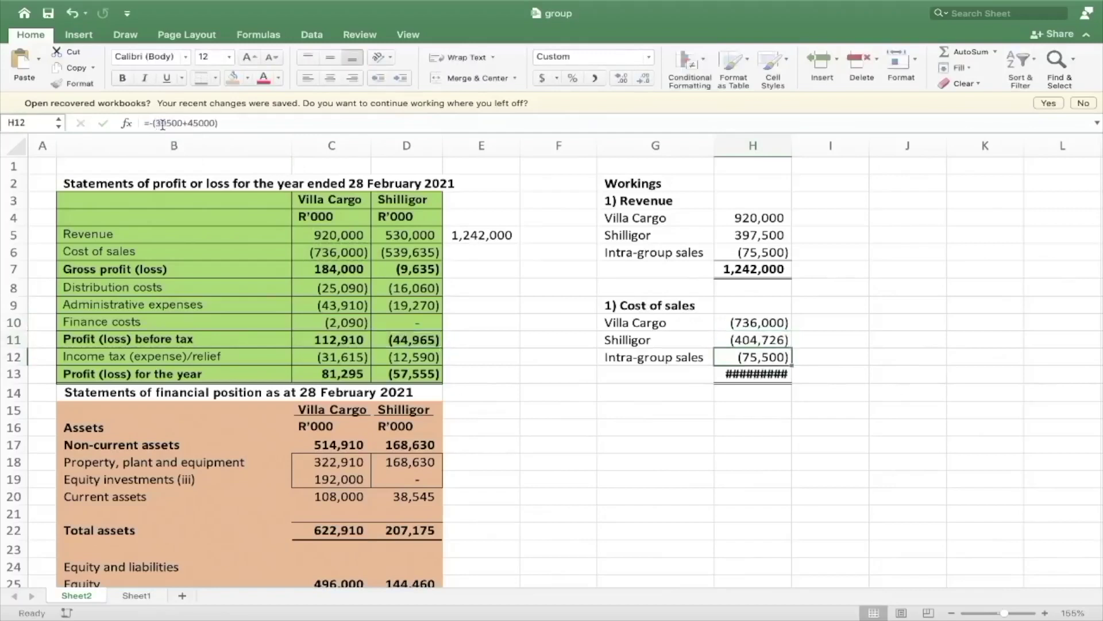
left_click_drag(793, 146, 802, 147)
left_click(652, 371)
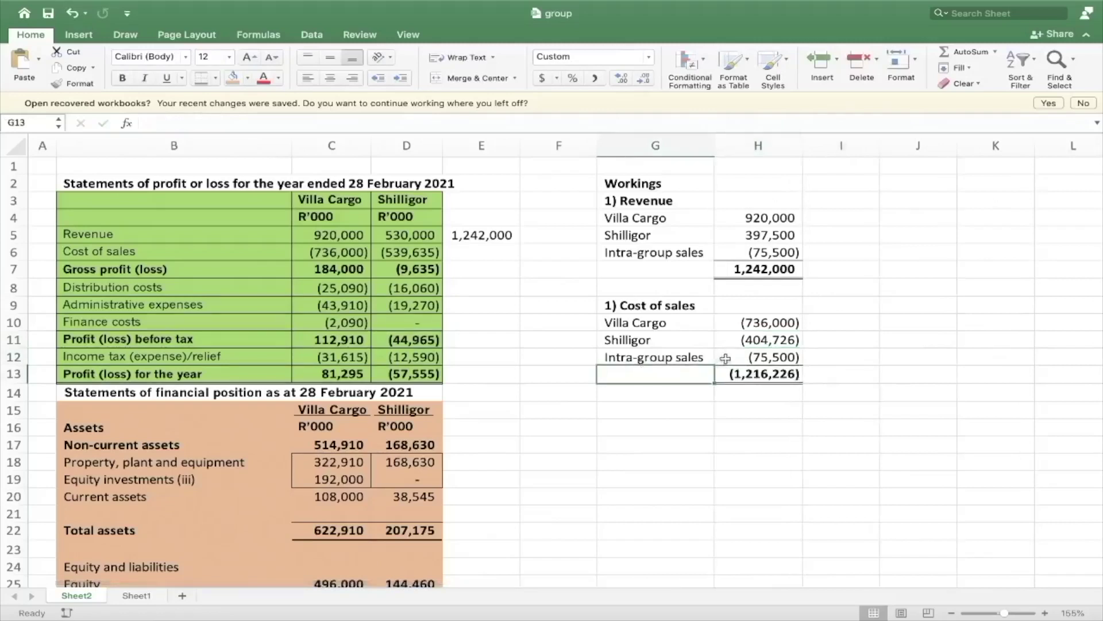
- Select the copied intra-group amount in H12 and switch to the Word question document to check the intra-group details
left_click(727, 358)
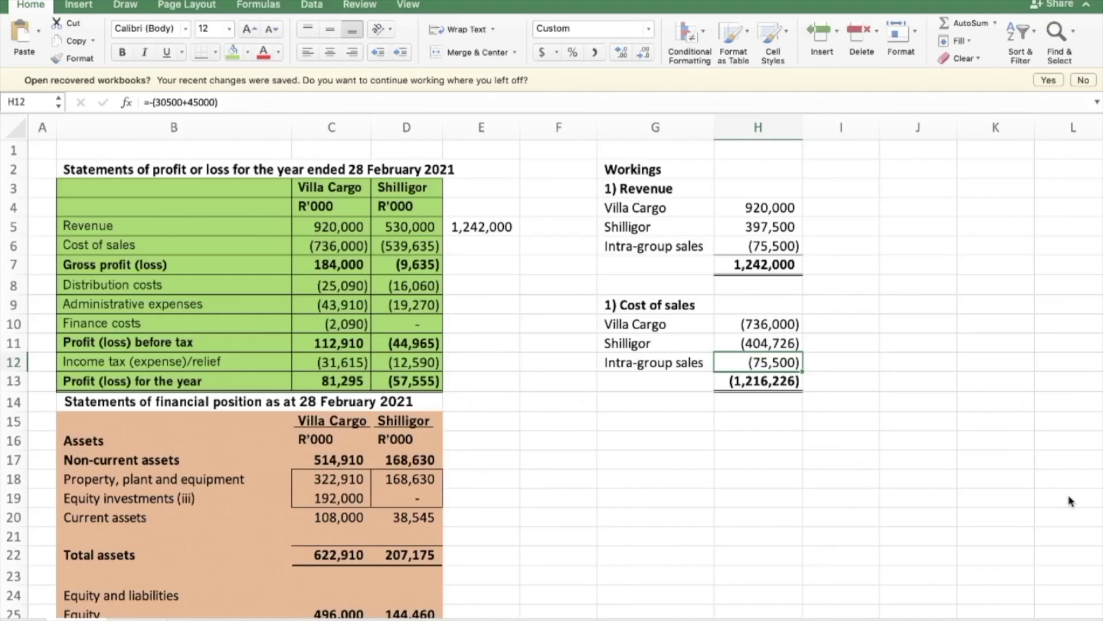
key("super+Tab")
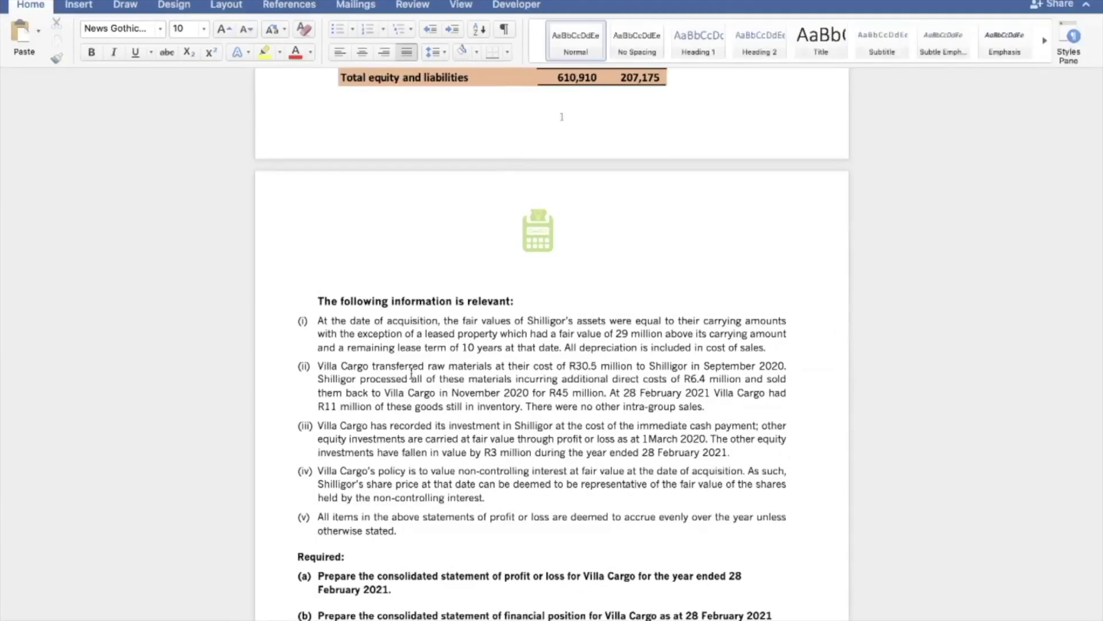